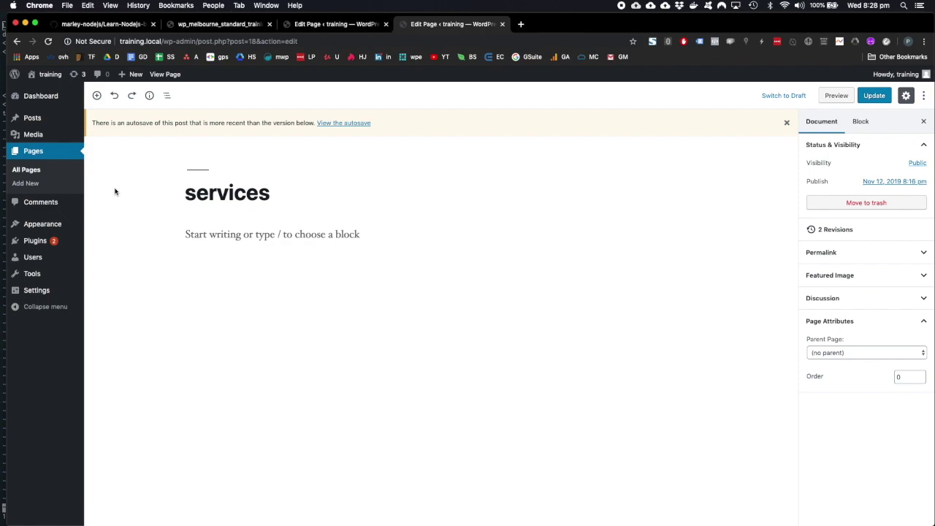
# - Switch to the terminal's Neovim window and copy all the lines of the lorumipsum snippet
pyautogui.moveTo(392, 232)
pyautogui.press('super+Tab')
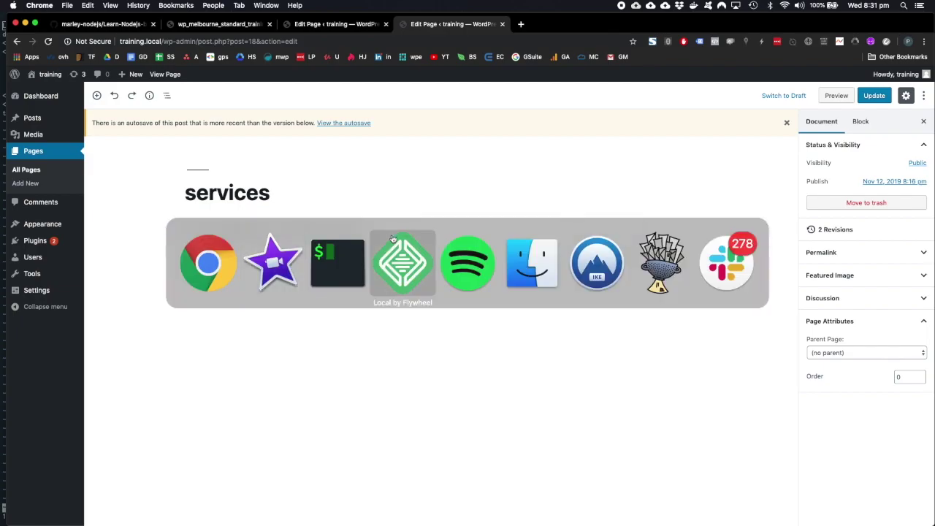
pyautogui.click(353, 256)
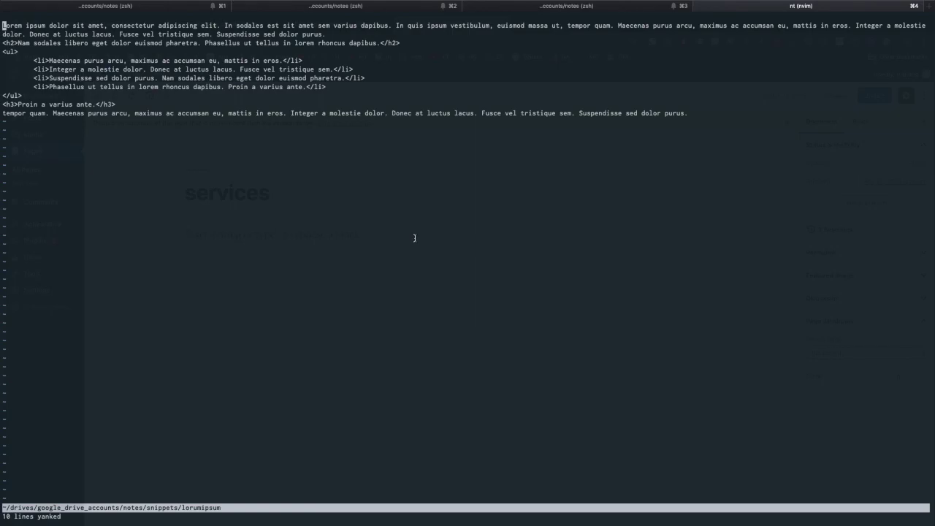
pyautogui.press('V')
pyautogui.press('j')
pyautogui.press('j')
pyautogui.press('j')
pyautogui.press('j')
pyautogui.press('j')
pyautogui.press('j')
pyautogui.press('j')
pyautogui.press('j')
pyautogui.press('j')
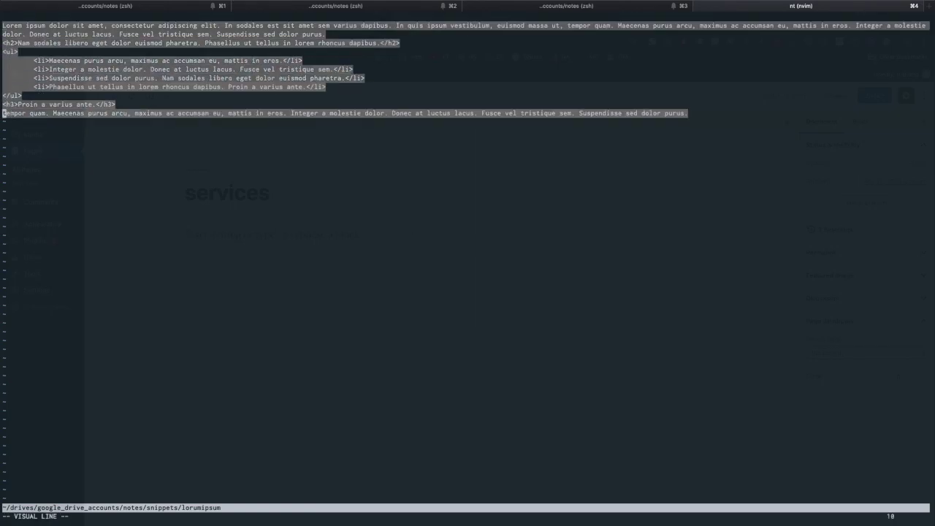
pyautogui.press('y')
# - Switch back to Chrome and paste the copied lorem ipsum HTML into the empty body of the services page
pyautogui.press('super+Tab')
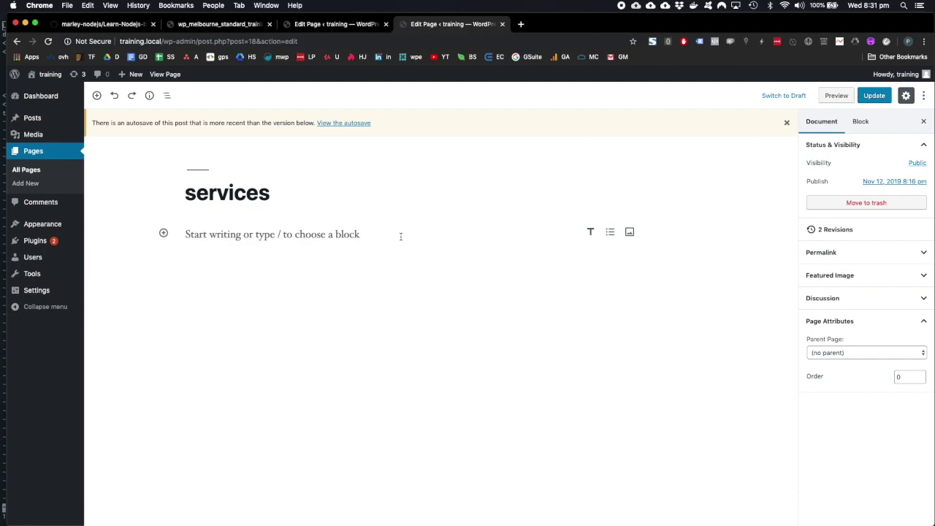
pyautogui.click(399, 238)
pyautogui.press('super+v')
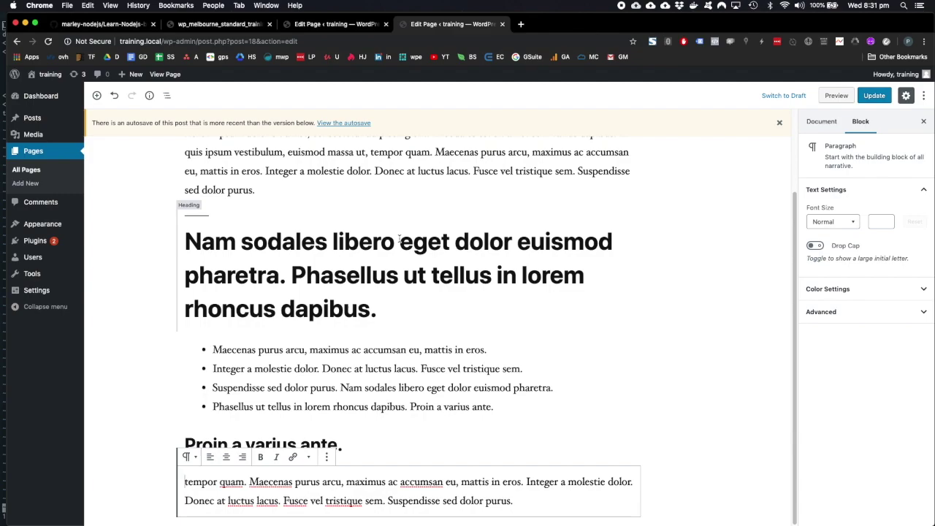
# - Try levels H4 and H5 on the "Nam sodales libero eget dolor" heading and settle on H4
pyautogui.click(468, 272)
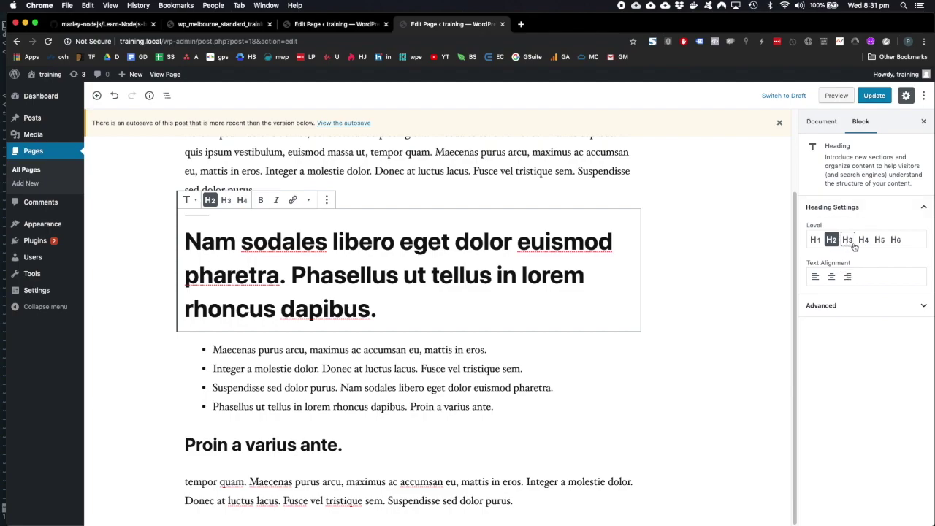
pyautogui.click(871, 306)
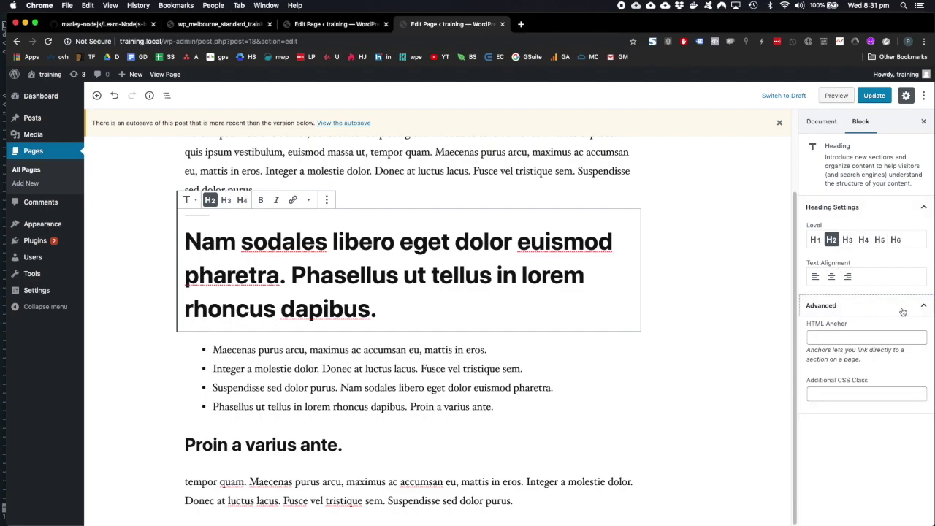
pyautogui.click(881, 307)
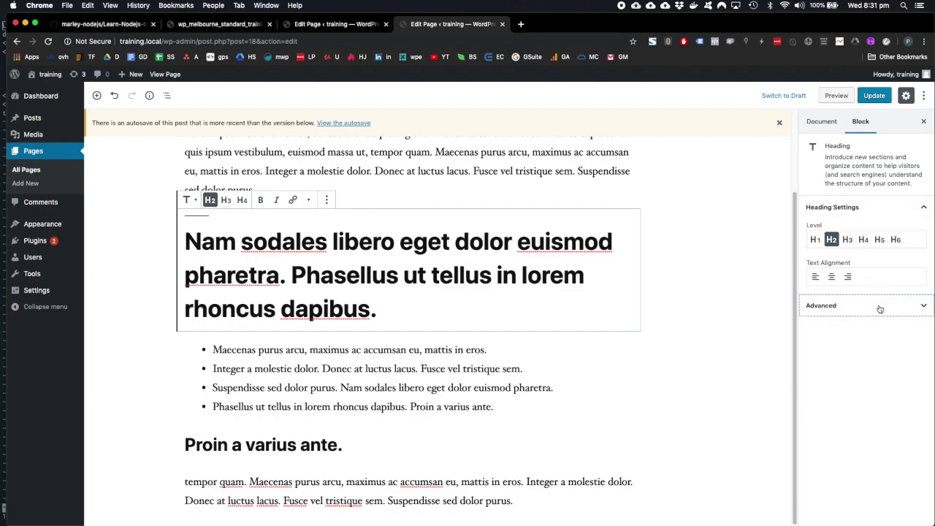
pyautogui.click(865, 244)
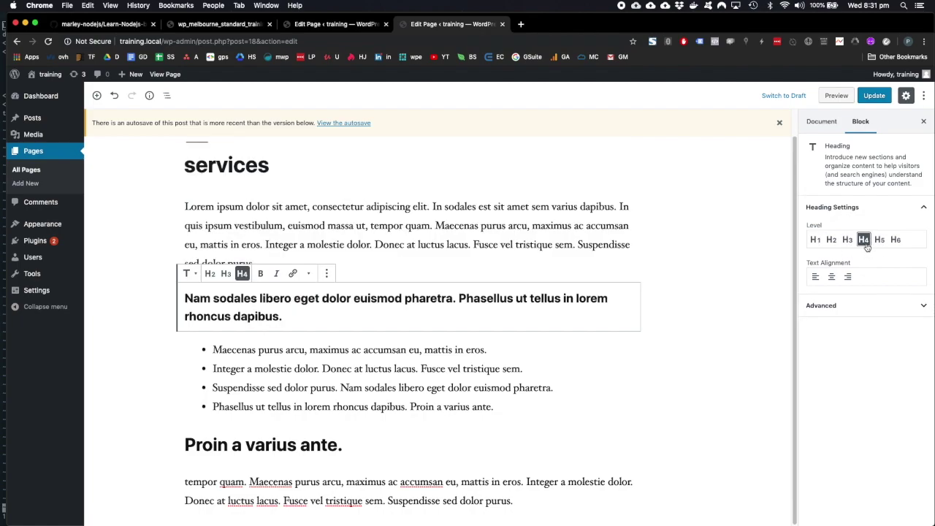
pyautogui.click(879, 241)
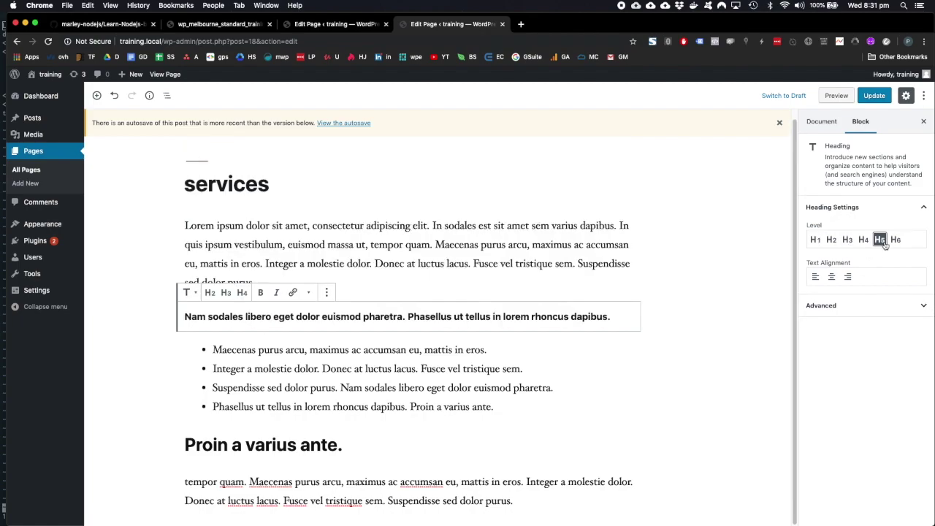
pyautogui.click(863, 240)
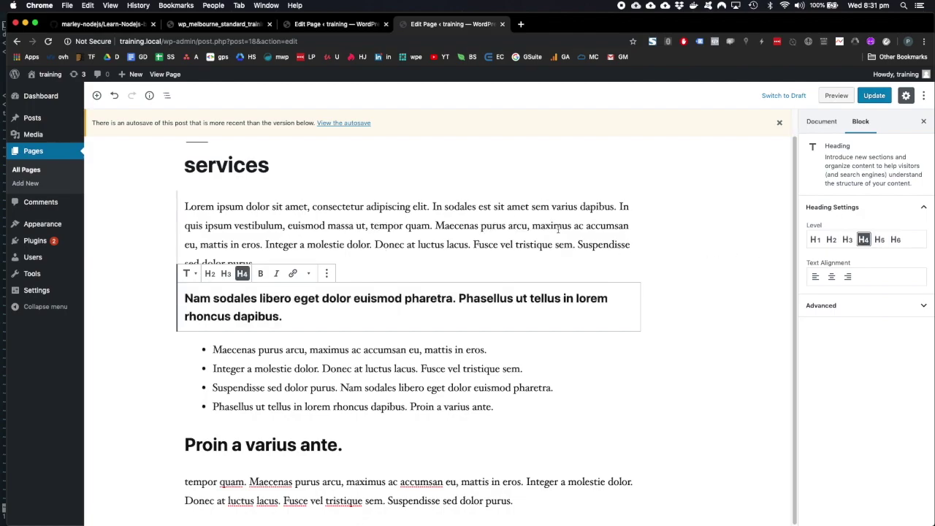
# - Add a paragraph block reading "new para block" after the first lorem ipsum paragraph
pyautogui.click(508, 215)
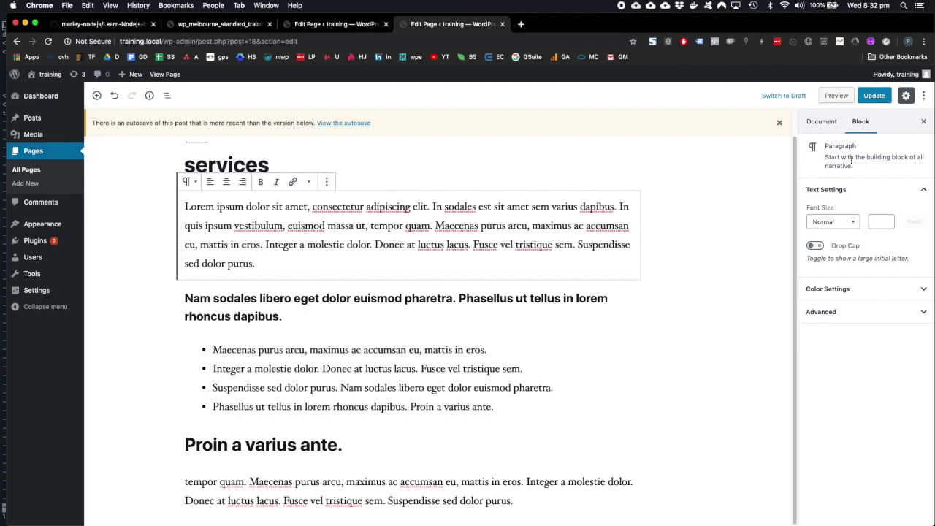
pyautogui.click(456, 268)
pyautogui.press('Return')
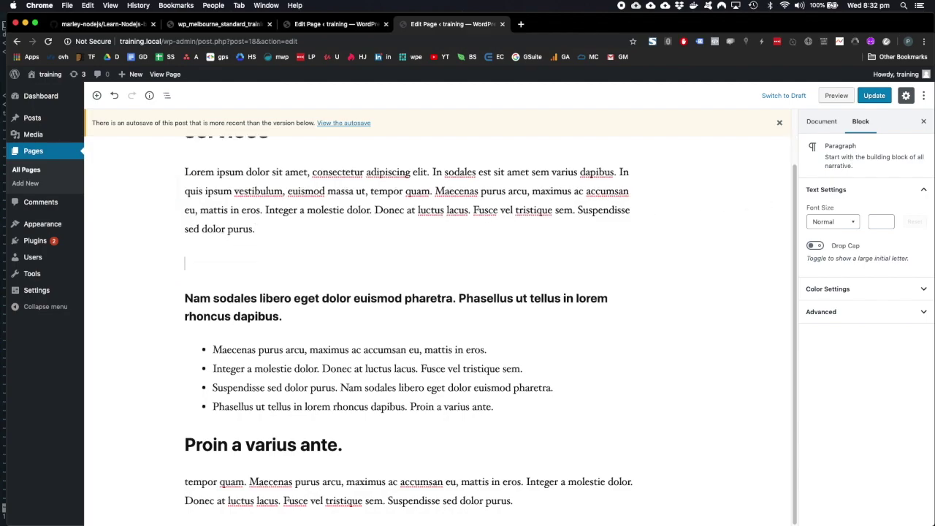
pyautogui.write('new para block')
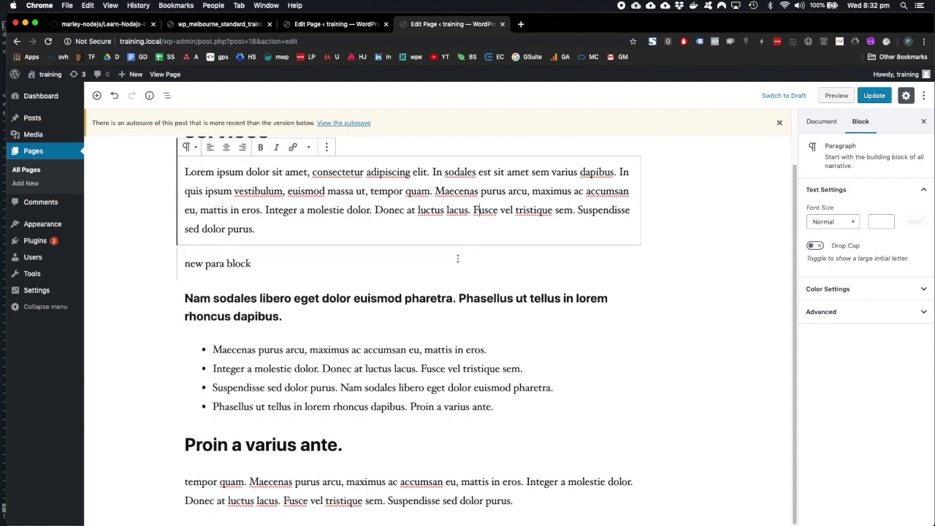
# - Set the font size of the "new para block" paragraph to Large
pyautogui.click(831, 221)
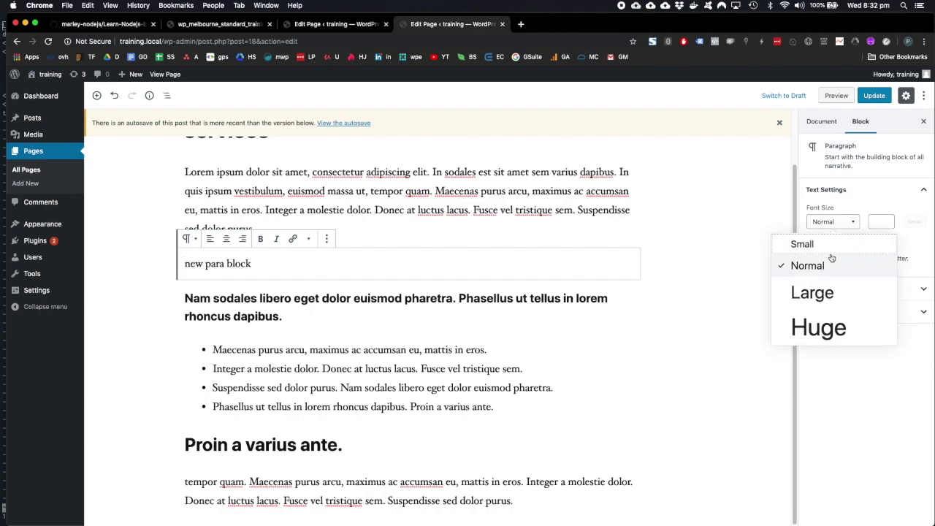
pyautogui.click(812, 292)
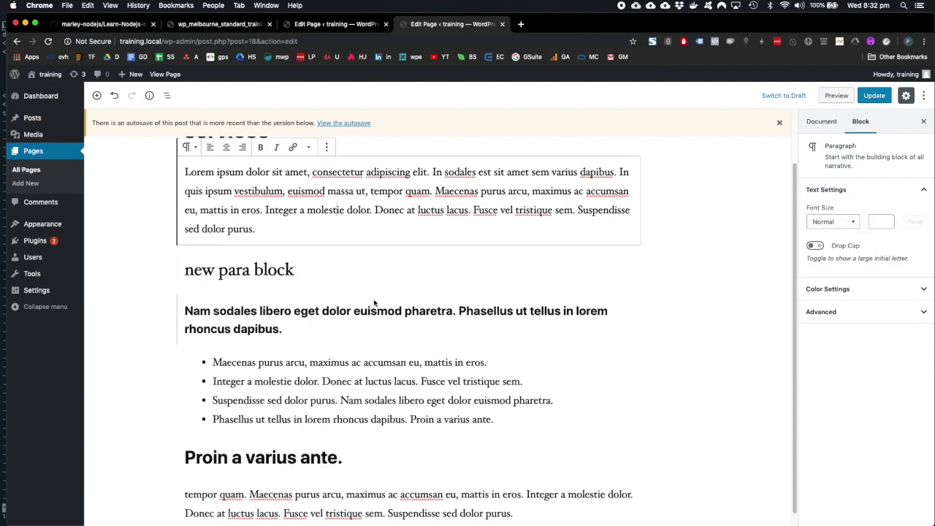
pyautogui.click(351, 274)
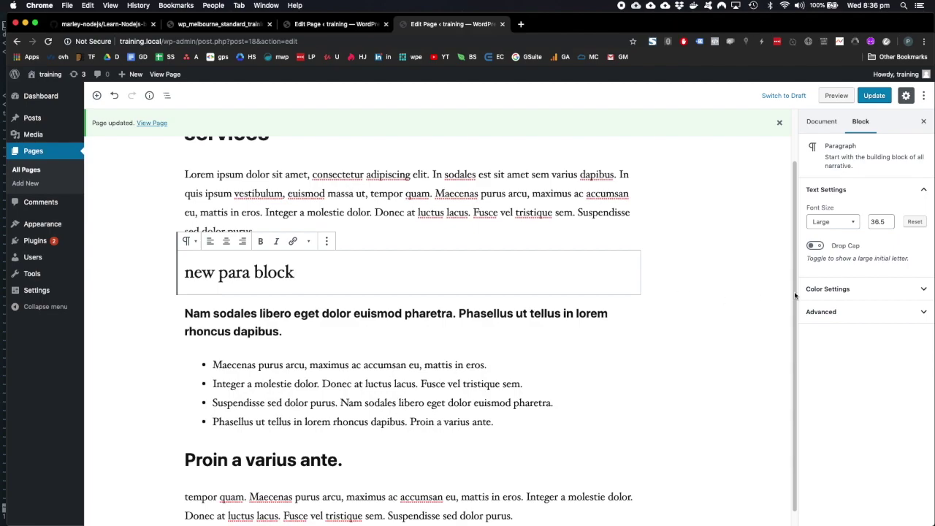
# - Try dark blue, lighter blue, black, gray and white backgrounds on the "new para block" paragraph, ending on black
pyautogui.click(838, 293)
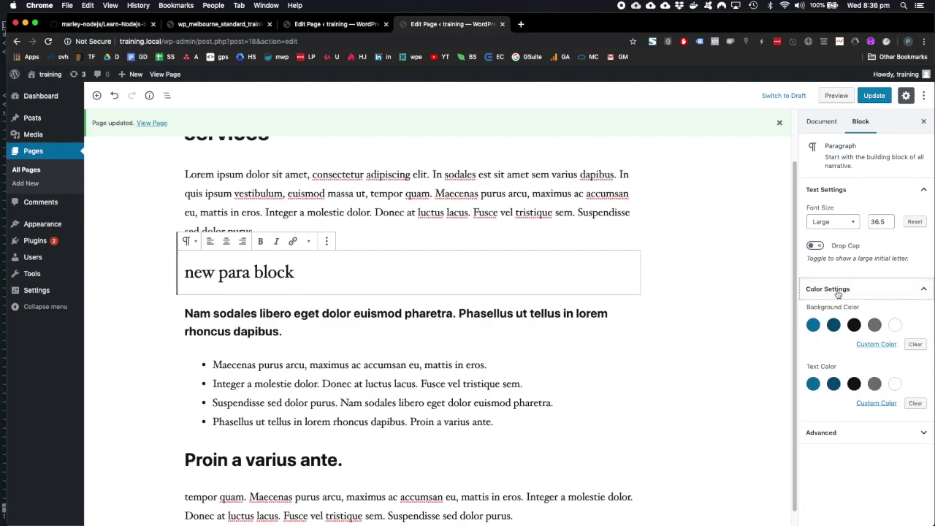
pyautogui.click(833, 326)
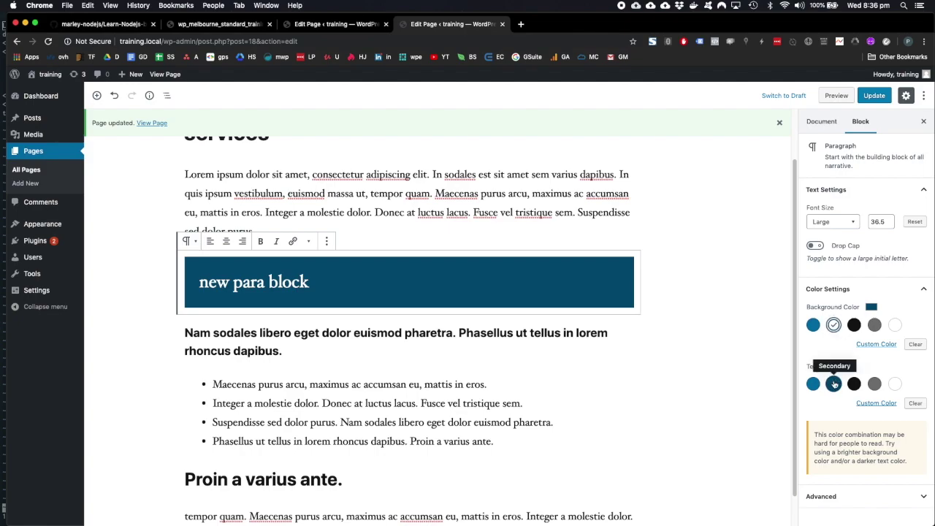
pyautogui.click(813, 325)
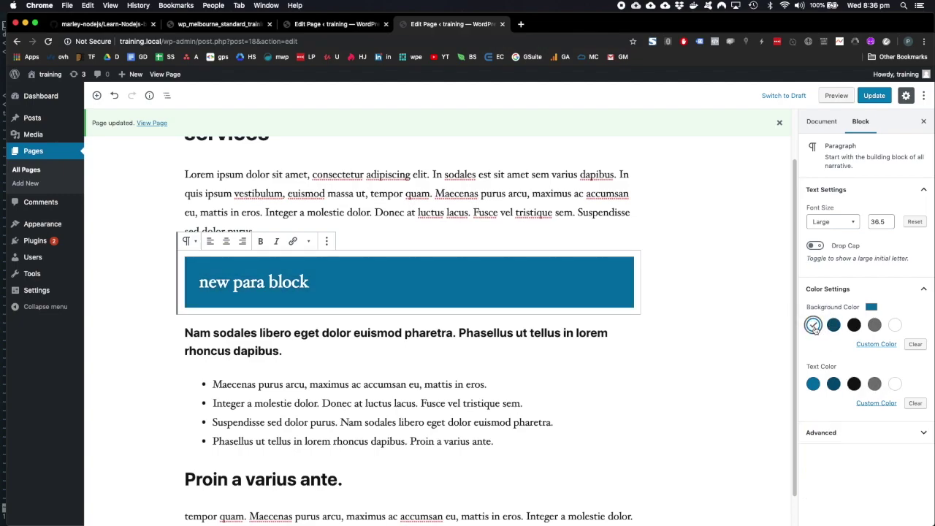
pyautogui.click(853, 325)
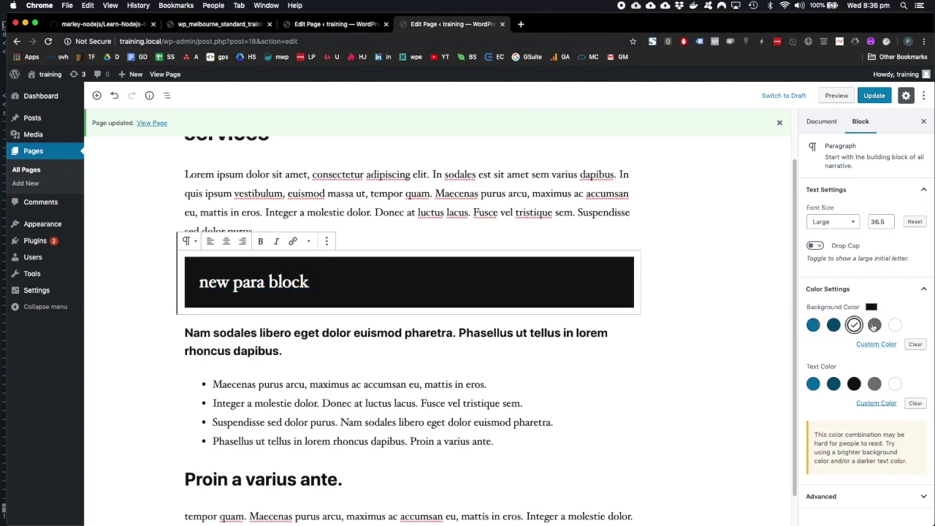
pyautogui.click(874, 325)
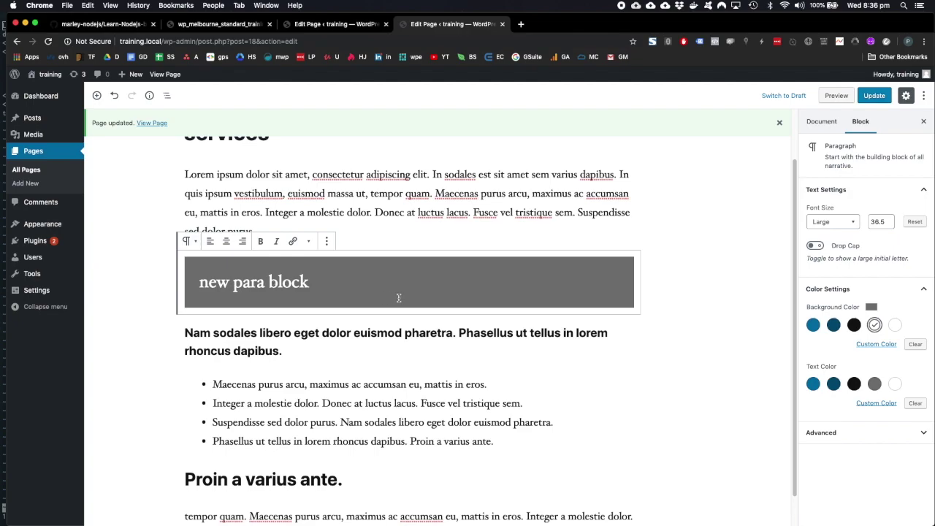
pyautogui.click(893, 325)
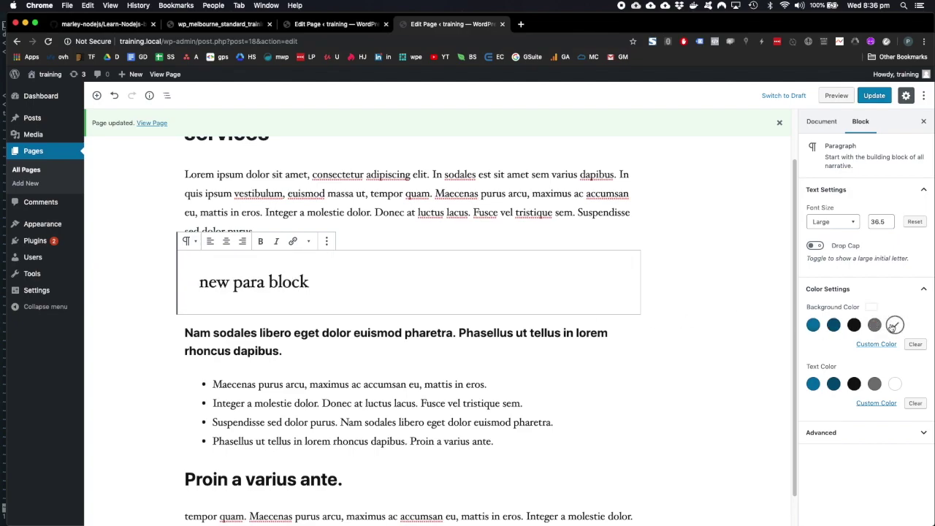
pyautogui.click(853, 326)
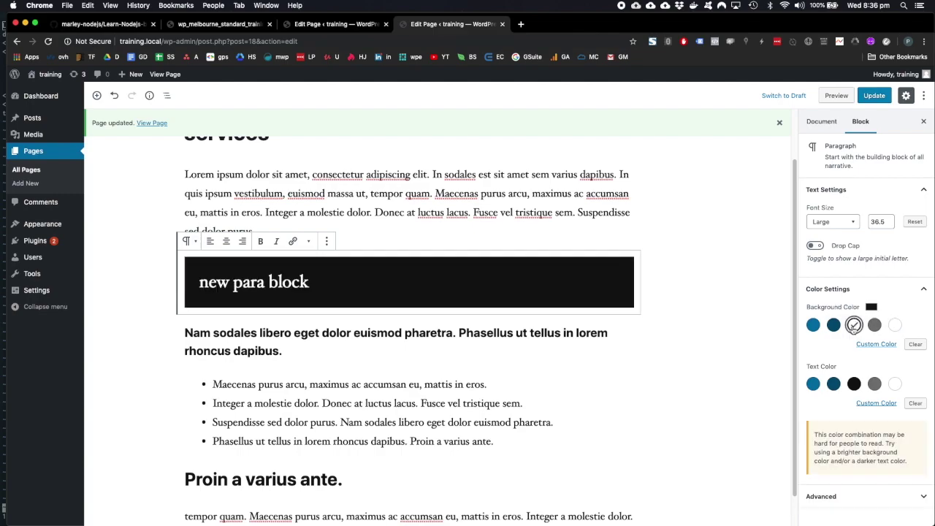
# - Try dark blue and white text on the "new para block" paragraph and set its background to the lighter blue
pyautogui.click(834, 383)
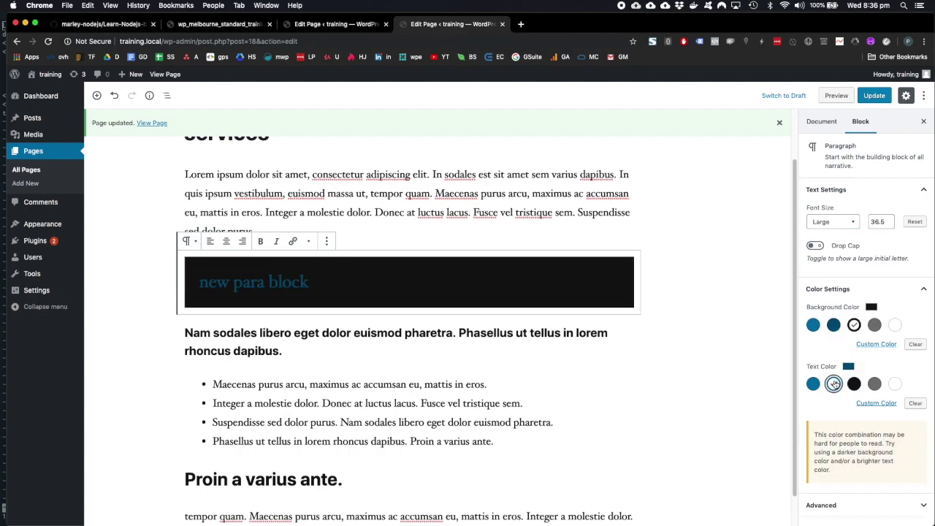
pyautogui.click(895, 385)
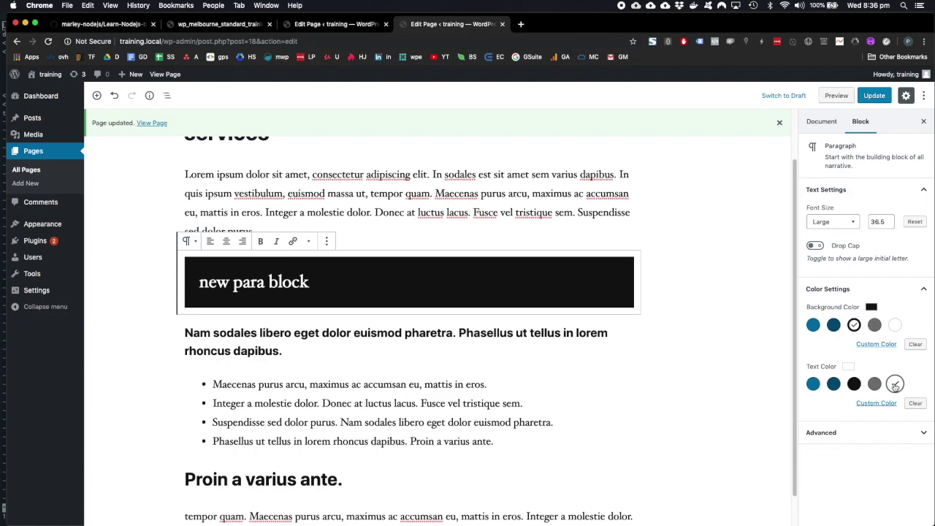
pyautogui.click(811, 326)
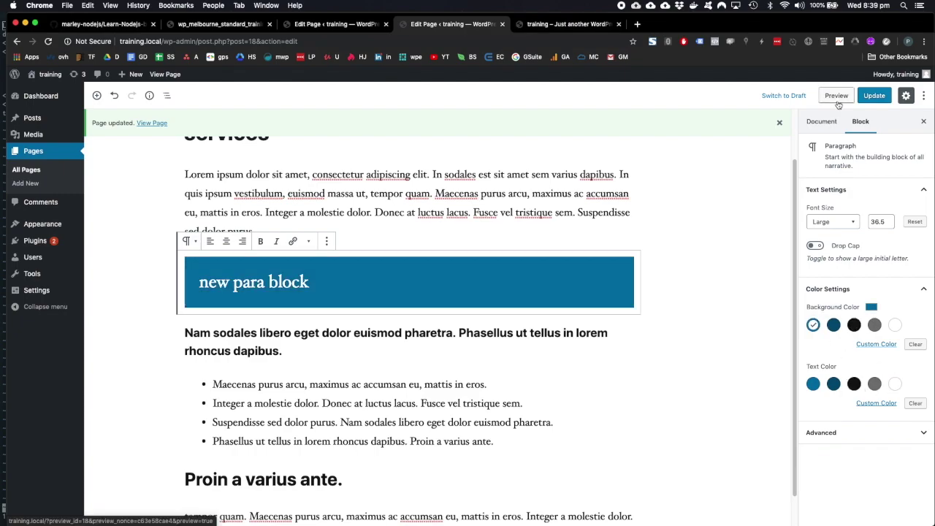
# - Preview the services page twice, examine how the coloured paragraph and headings are rendered, and return to the page editor
pyautogui.click(838, 103)
pyautogui.click(465, 29)
pyautogui.click(549, 26)
pyautogui.scroll(-1, 314, 409)
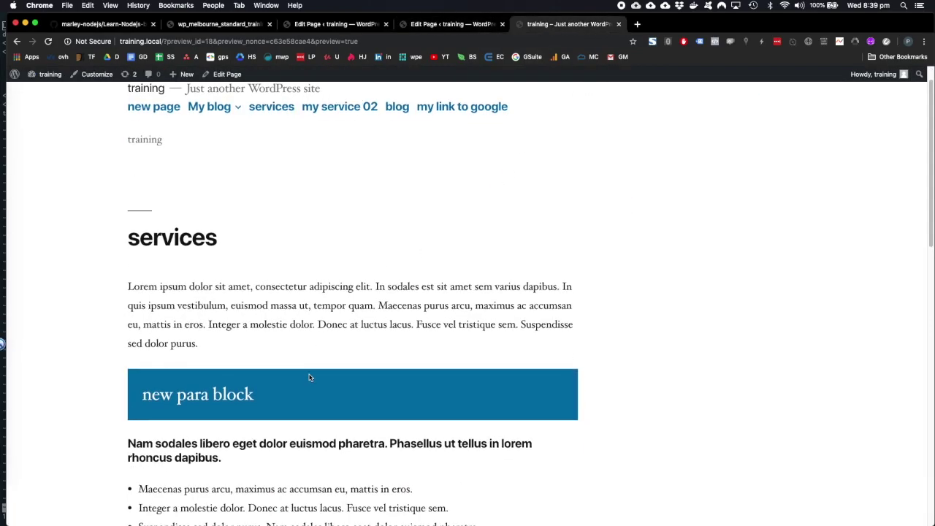
pyautogui.click(453, 24)
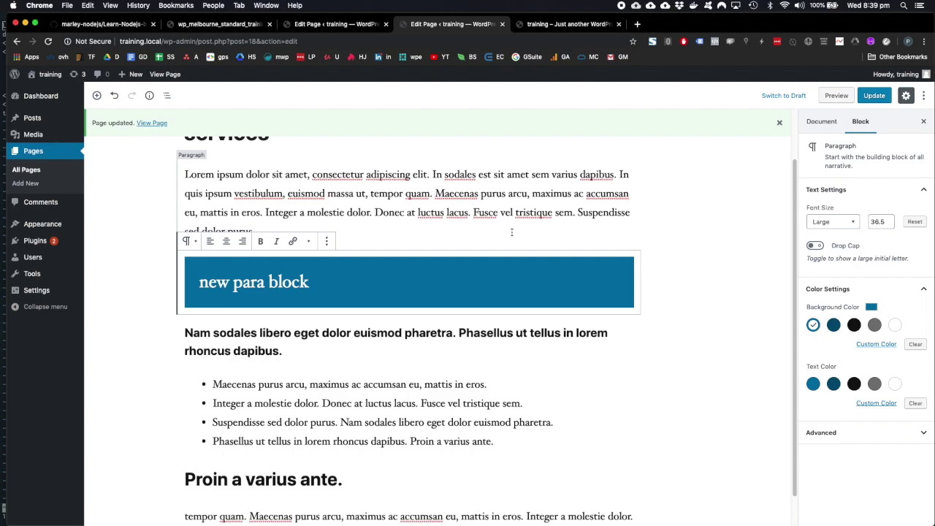
pyautogui.click(836, 95)
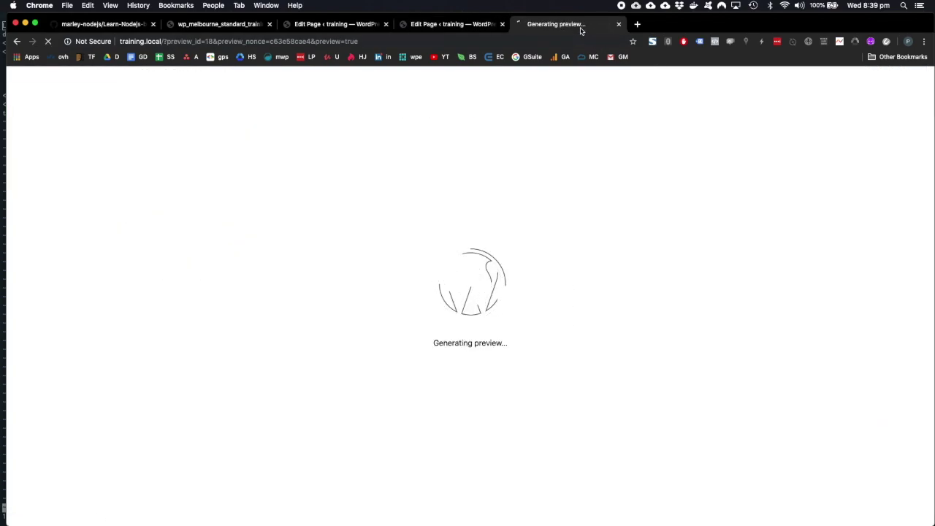
pyautogui.scroll(-1, 555, 234)
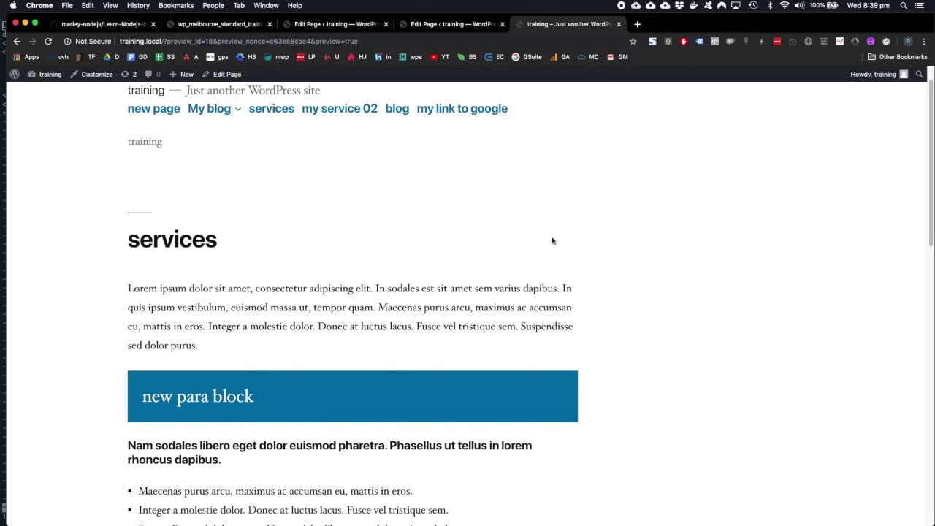
pyautogui.scroll(-2, 552, 241)
pyautogui.click(449, 24)
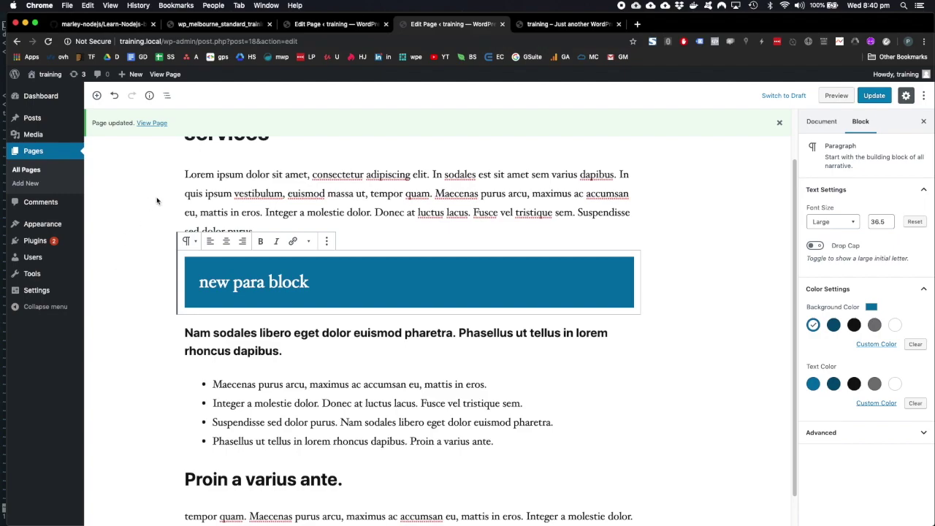
# - Use block navigation to jump to the "Proin a varius ante." heading and to the last paragraph block
pyautogui.click(169, 98)
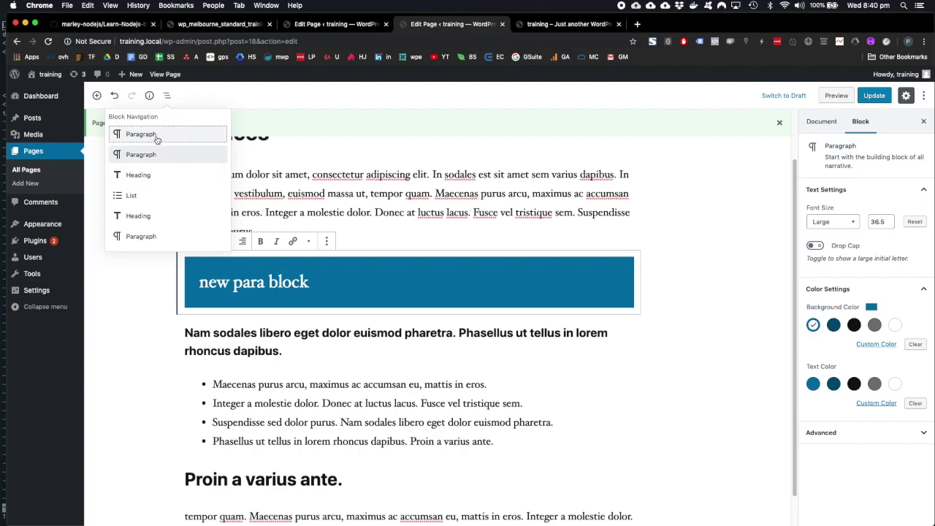
pyautogui.click(138, 217)
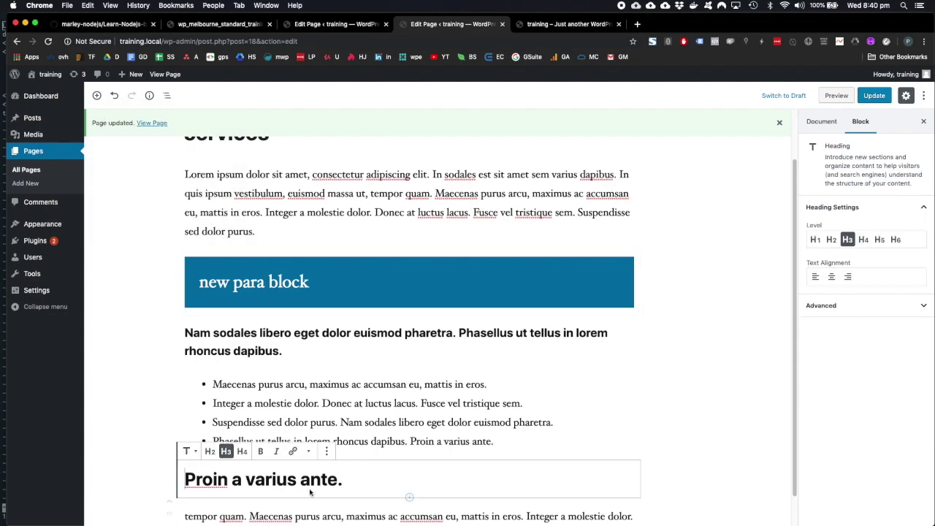
pyautogui.click(165, 96)
pyautogui.click(143, 240)
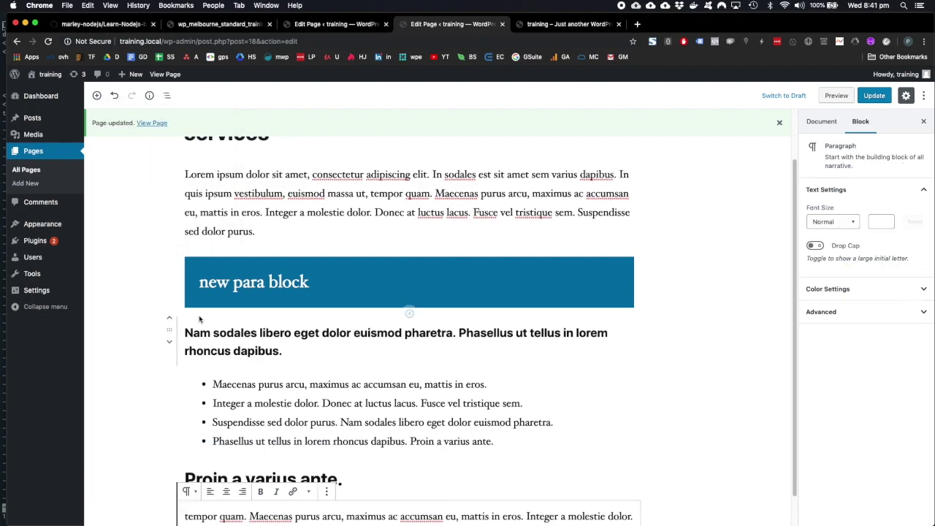
# - Add a paragraph block containing "new para" at the end of the page
pyautogui.click(95, 95)
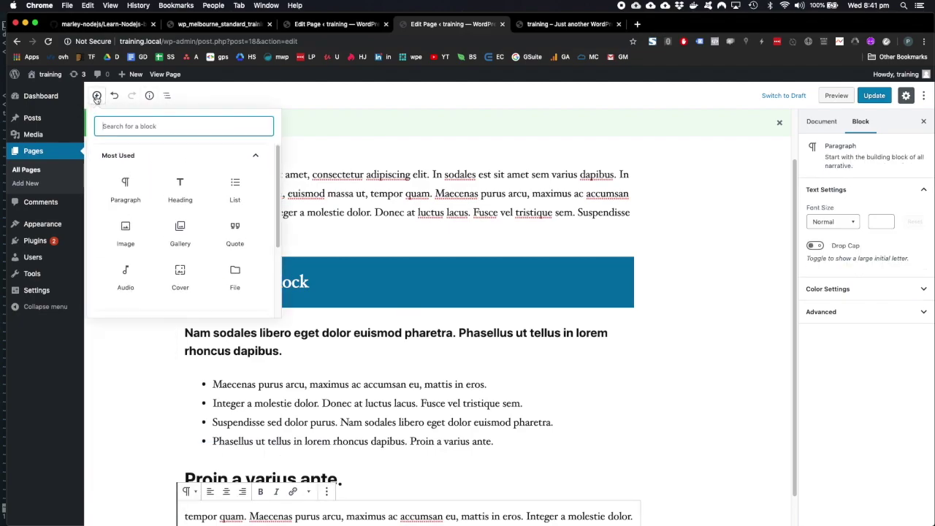
pyautogui.click(130, 190)
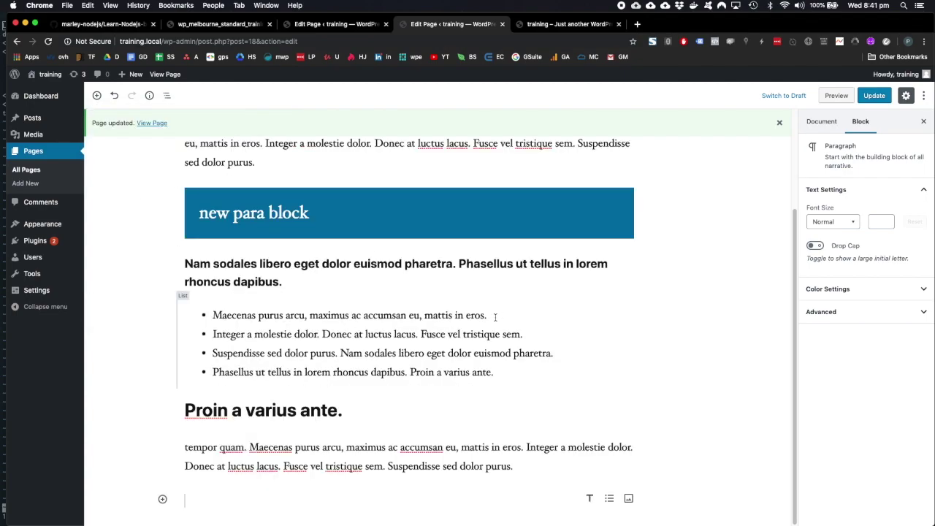
pyautogui.write('new para')
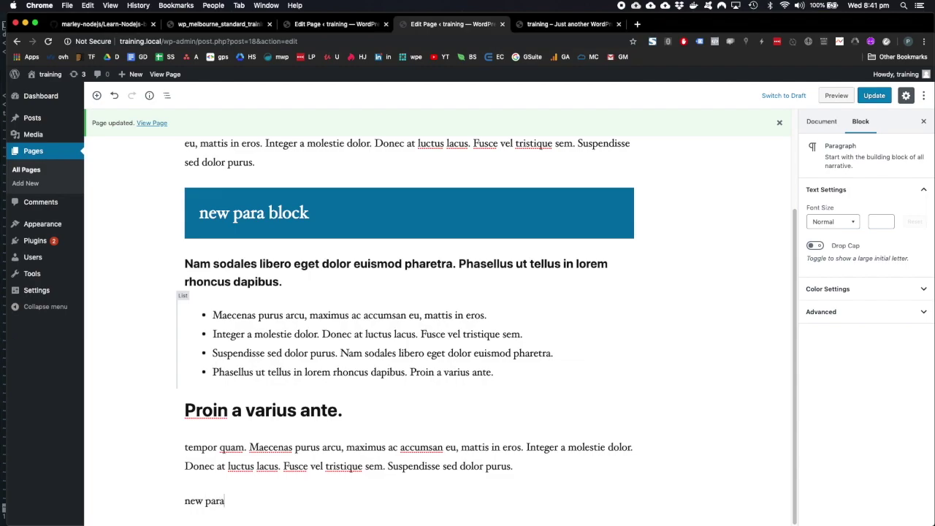
# - Check the page's block navigation list, then undo and redo the text of the "new para" paragraph
pyautogui.click(167, 95)
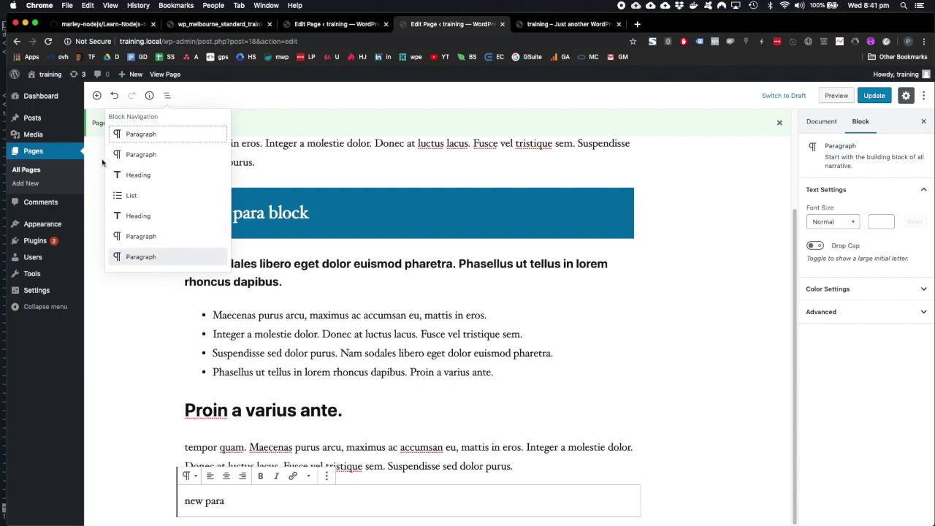
pyautogui.click(250, 100)
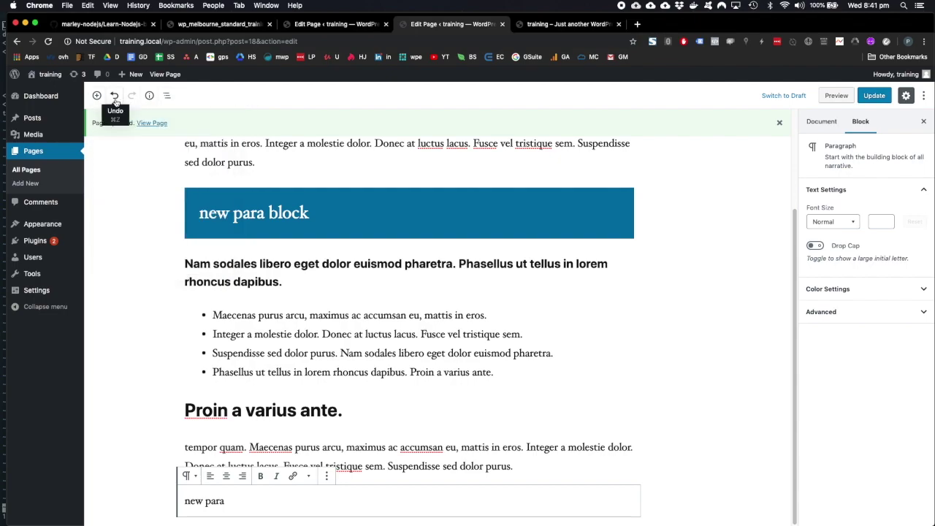
pyautogui.click(114, 98)
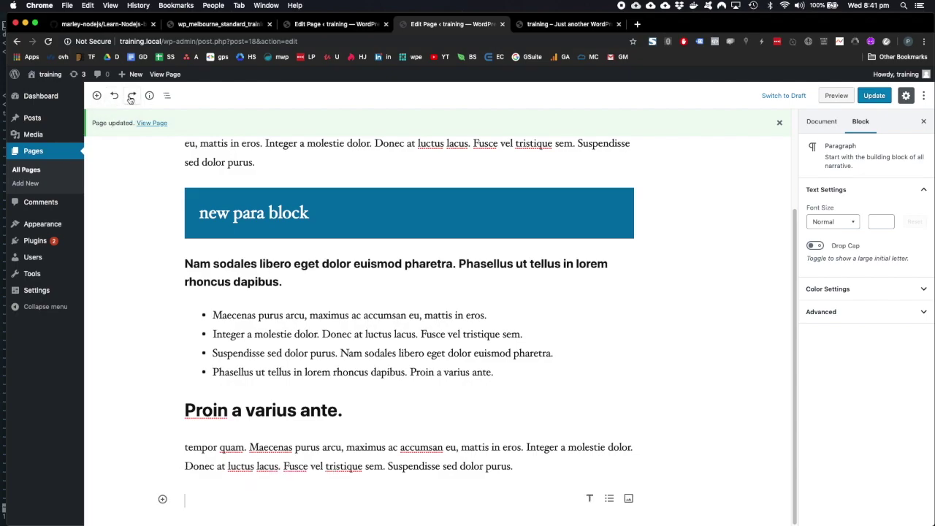
pyautogui.click(131, 97)
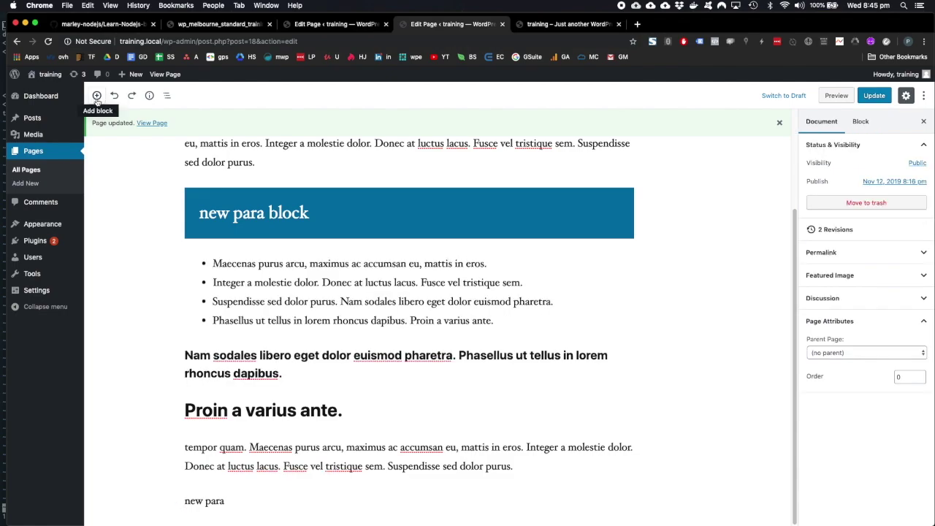
# - Add an image block below the "new para" paragraph, then open its file upload picker and cancel it
pyautogui.click(97, 97)
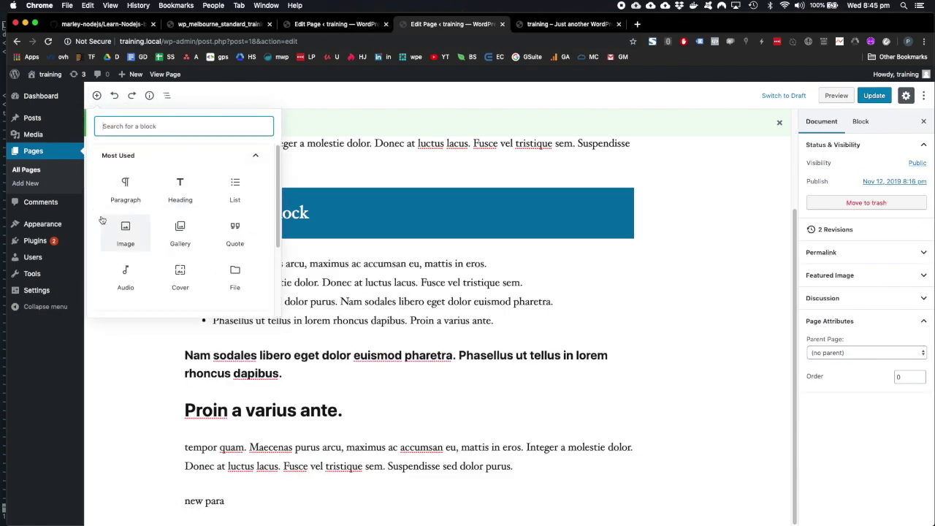
pyautogui.click(121, 238)
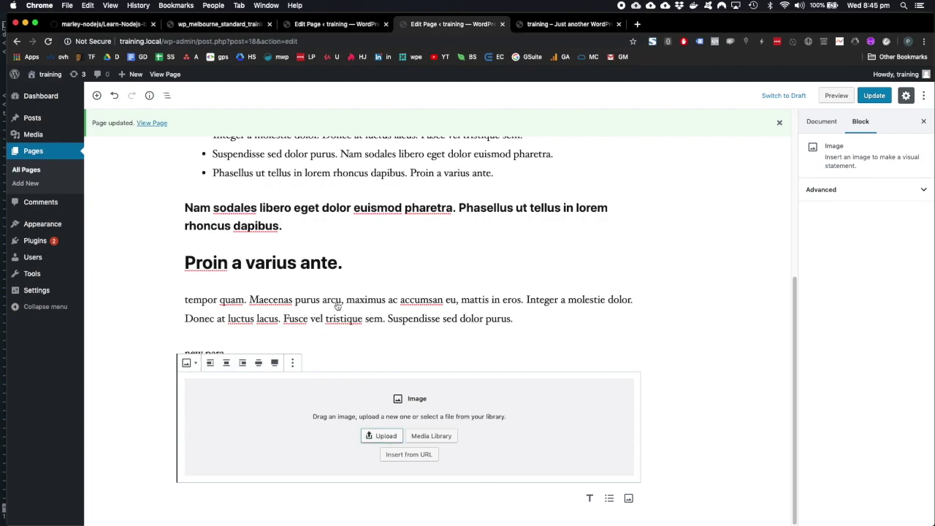
pyautogui.click(384, 436)
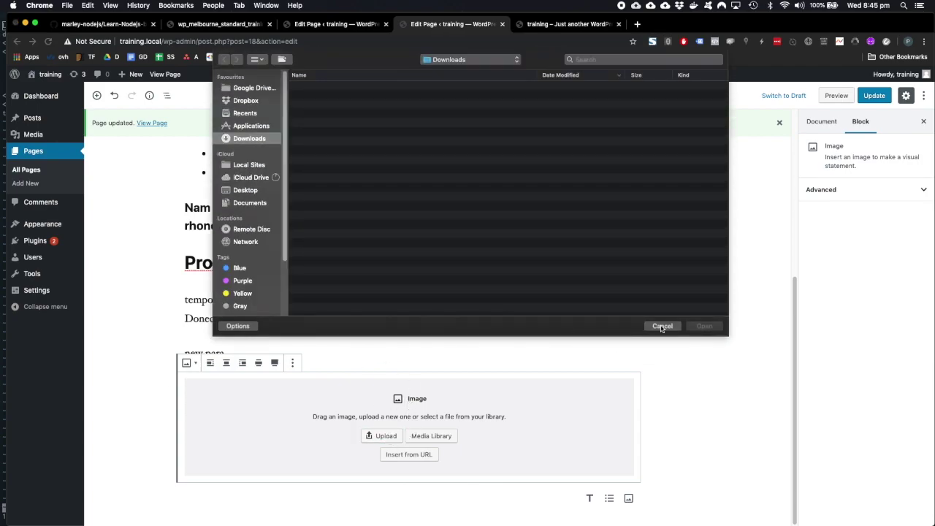
pyautogui.click(660, 323)
# - Fill the image block with the yellow dice picture from the media library and review its placement on the page
pyautogui.click(448, 435)
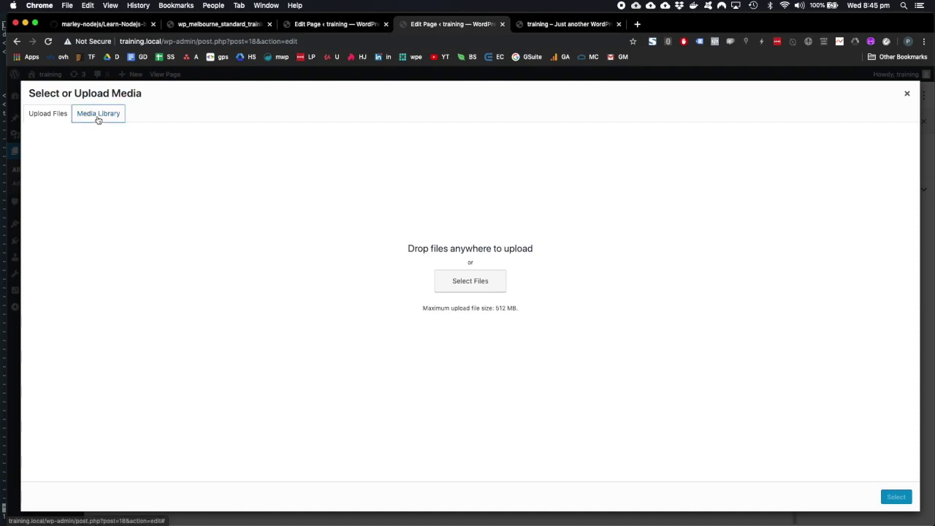
pyautogui.click(97, 115)
pyautogui.click(90, 185)
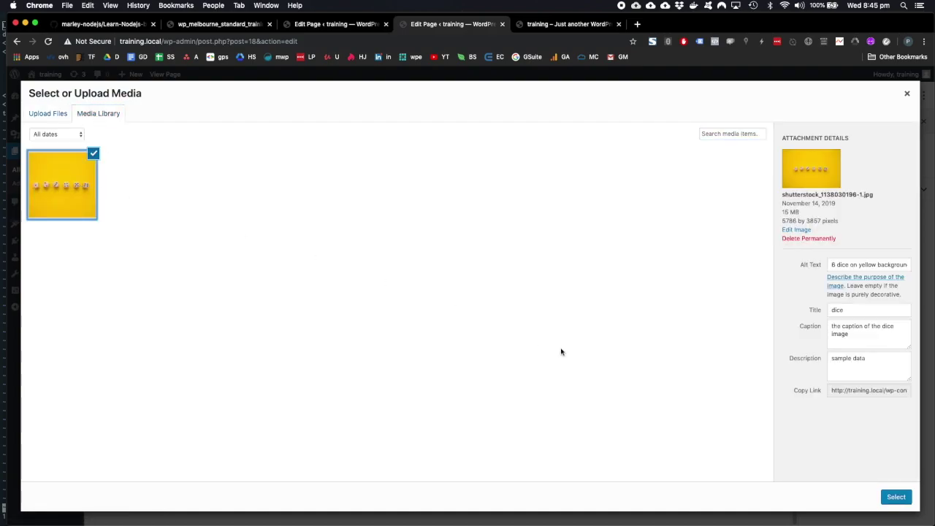
pyautogui.click(892, 496)
pyautogui.scroll(-5, 496, 346)
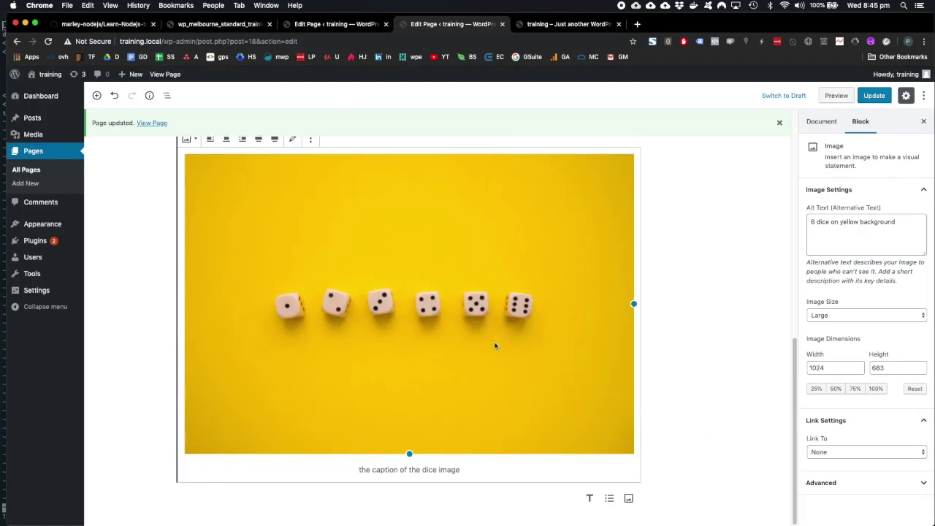
pyautogui.scroll(5, 495, 347)
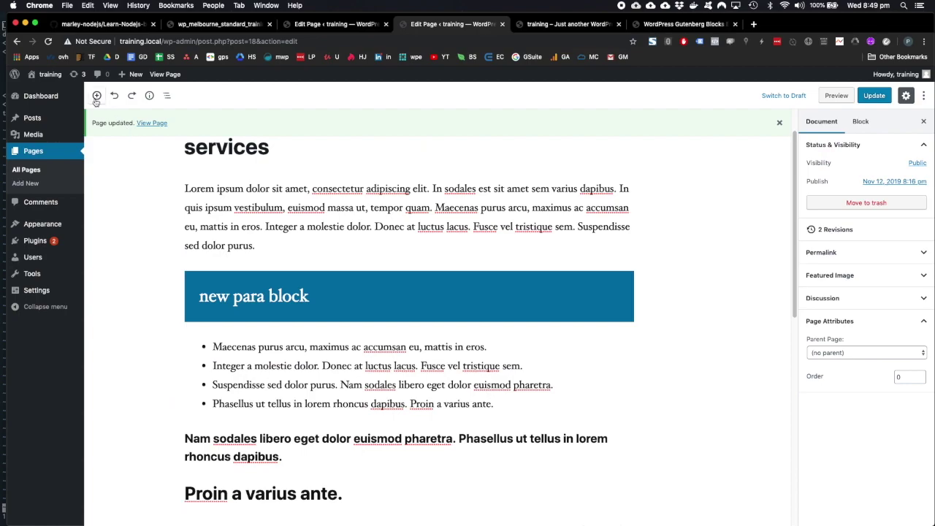
# - Add a cover block below the dice image, using the same dice picture from the media library
pyautogui.click(96, 96)
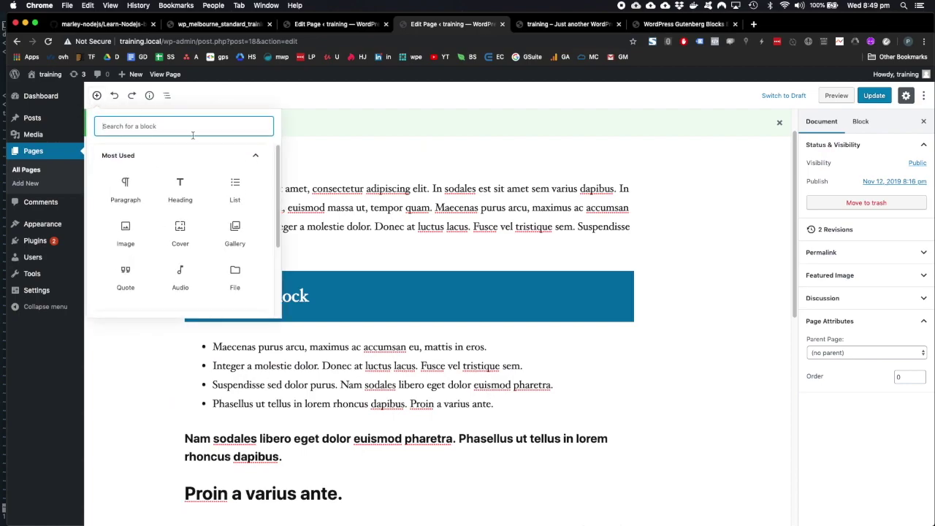
pyautogui.click(183, 234)
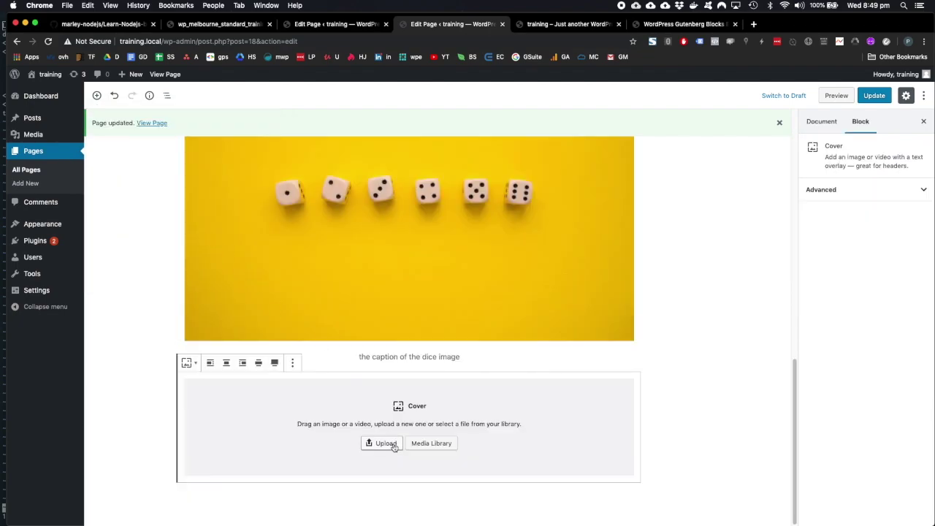
pyautogui.click(431, 443)
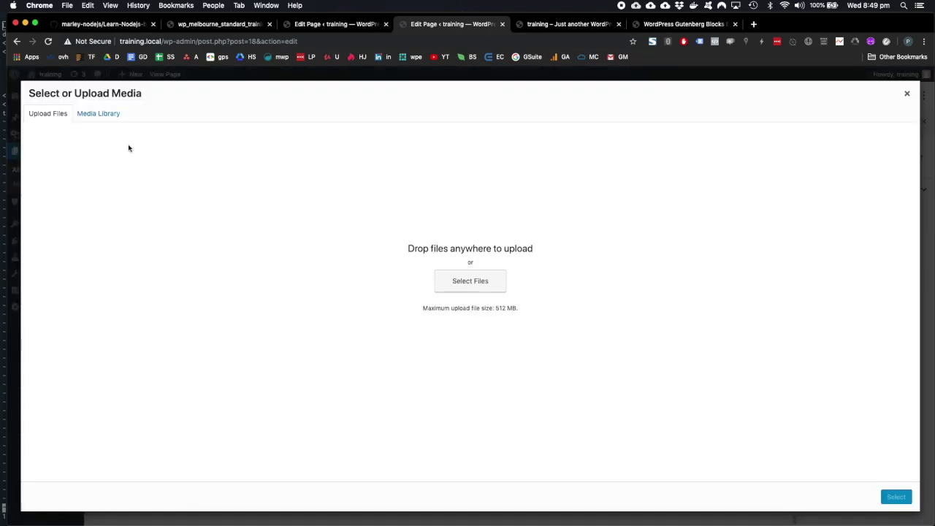
pyautogui.click(103, 116)
pyautogui.click(93, 207)
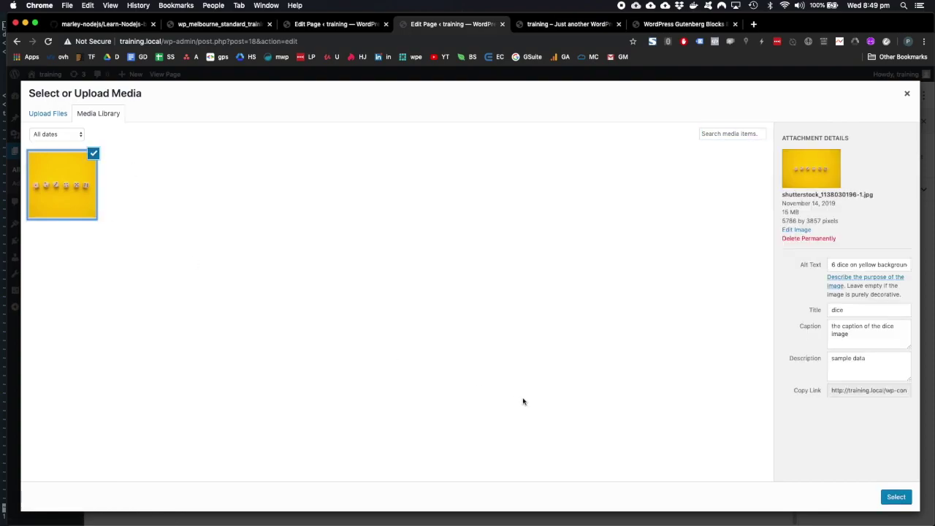
pyautogui.click(894, 498)
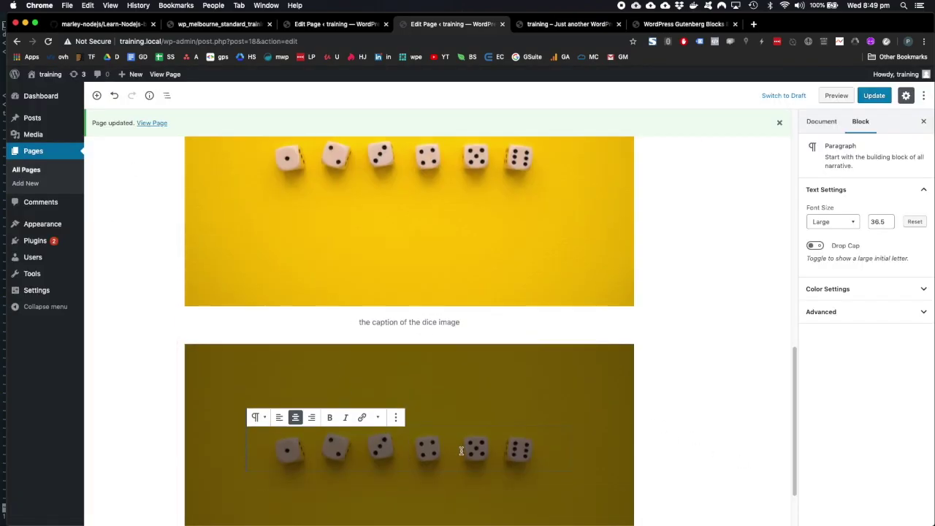
# - Enter "text over the top." as the cover block's overlay text
pyautogui.write('test')
pyautogui.press('BackSpace')
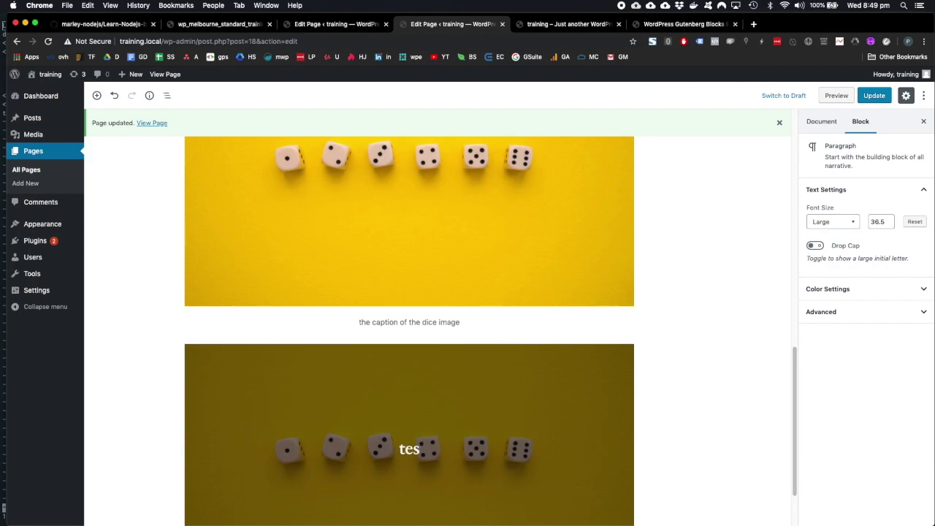
pyautogui.press('BackSpace')
pyautogui.write('xt over the top.')
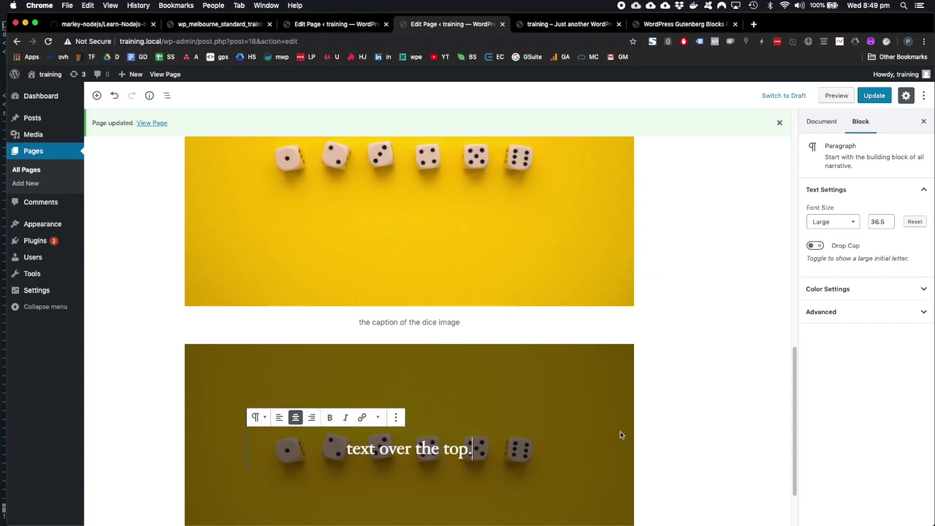
# - Preview the services page, examine how the cover block and its text are rendered, and return to the page editor
pyautogui.scroll(-2, 619, 434)
pyautogui.click(834, 96)
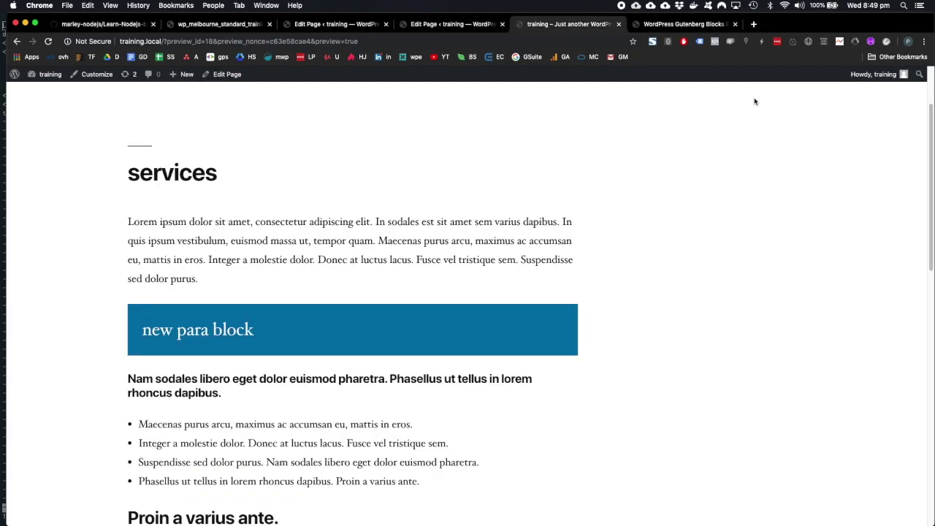
pyautogui.scroll(-10, 606, 200)
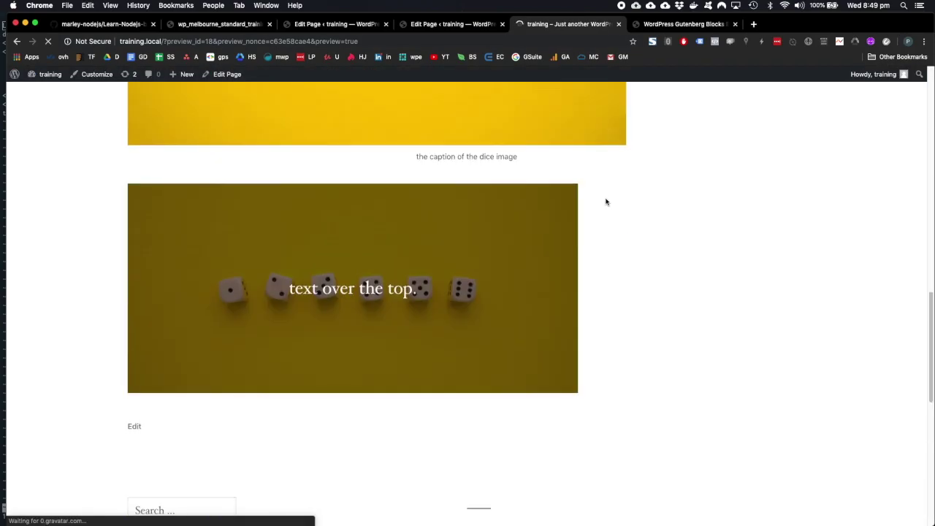
pyautogui.scroll(2, 606, 204)
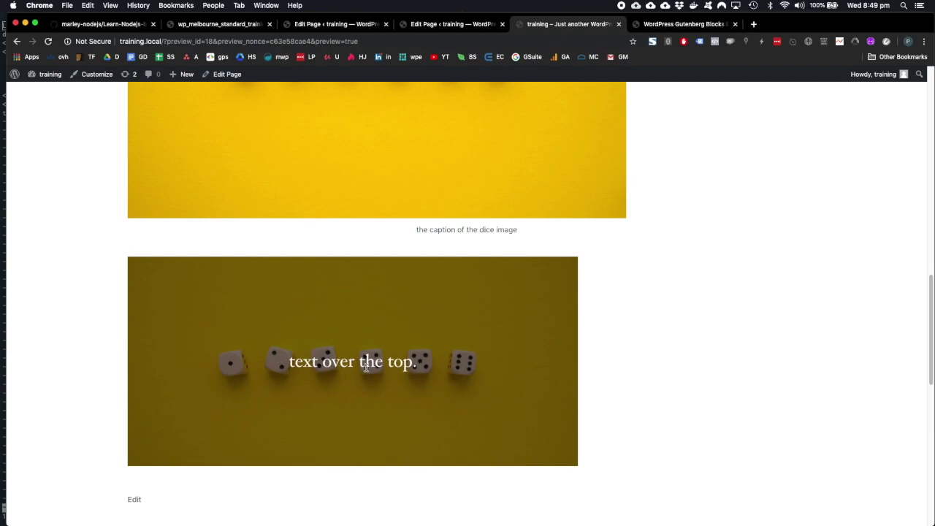
pyautogui.click(458, 25)
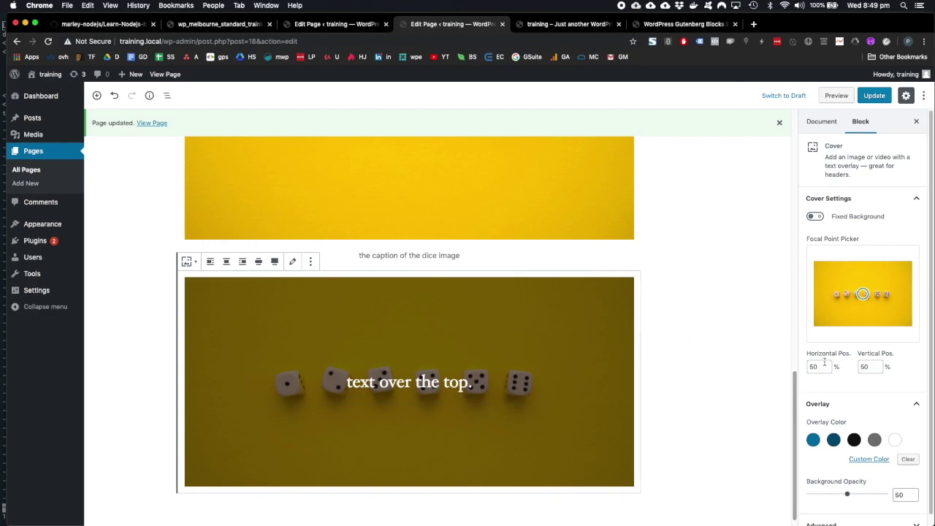
# - Set the cover's background opacity to 30, then try dark and lighter blue overlays, ending on dark blue at 50 opacity
pyautogui.scroll(-1, 845, 372)
pyautogui.scroll(-2, 845, 372)
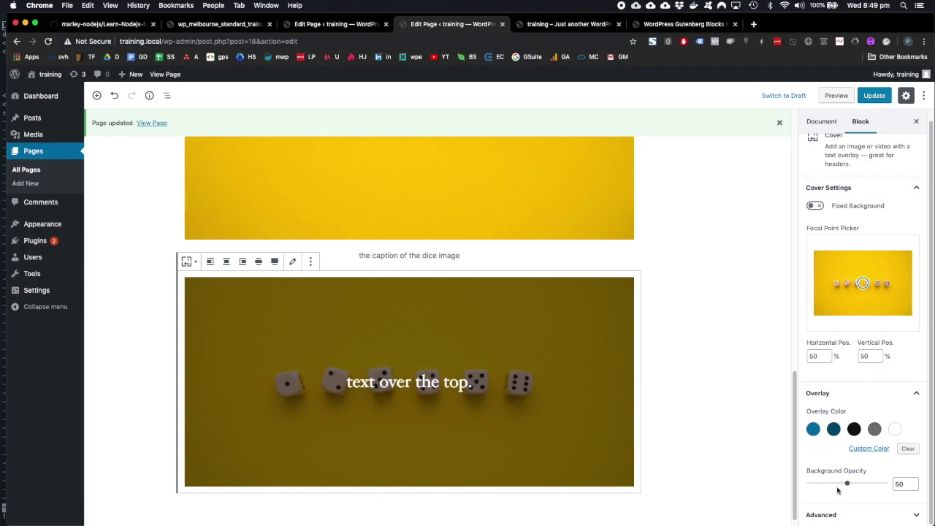
pyautogui.moveTo(846, 484); pyautogui.dragTo(835, 486)
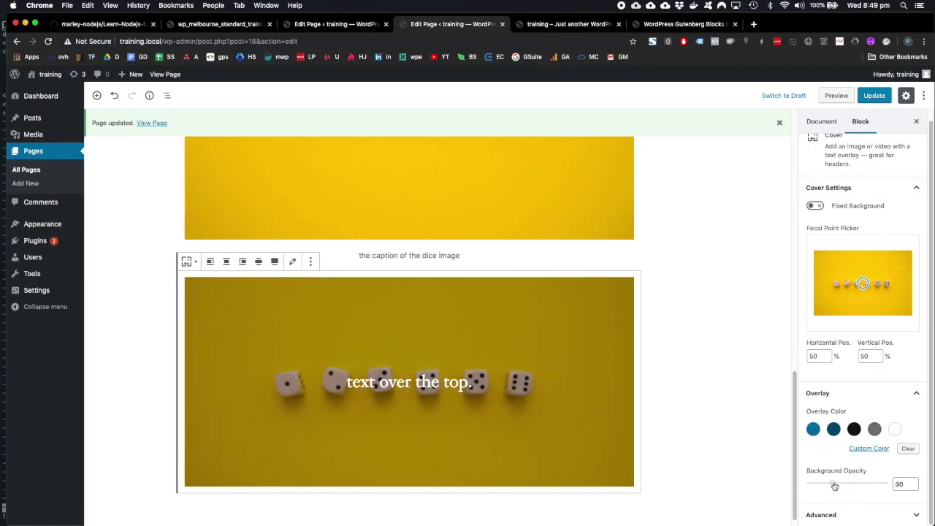
pyautogui.click(833, 428)
pyautogui.moveTo(832, 485)
pyautogui.mouseDown()
pyautogui.moveTo(823, 486)
pyautogui.moveTo(848, 486)
pyautogui.mouseUp()
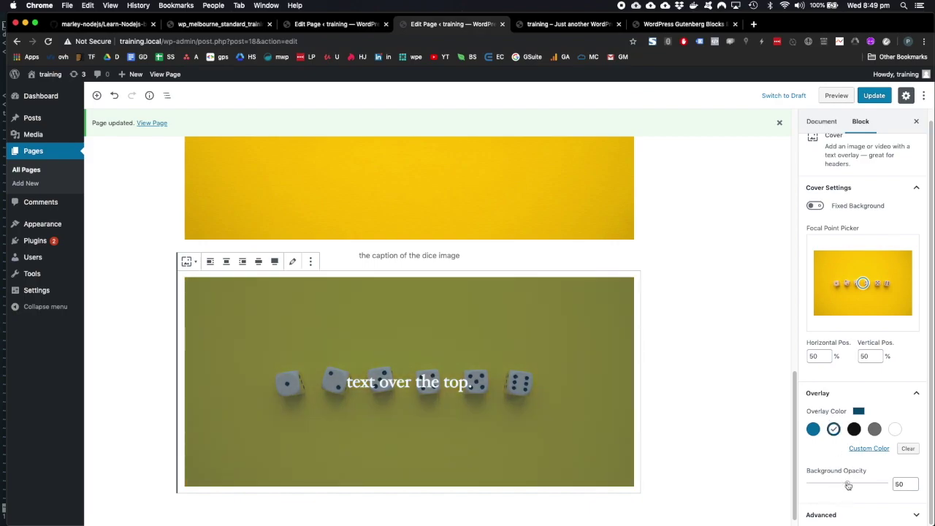
pyautogui.click(813, 429)
pyautogui.moveTo(845, 488)
pyautogui.mouseDown()
pyautogui.moveTo(807, 484)
pyautogui.moveTo(847, 485)
pyautogui.mouseUp()
pyautogui.click(833, 429)
# - Set the cover block to full width, then preview the page and examine how the cover and its text are rendered
pyautogui.click(275, 262)
pyautogui.click(274, 261)
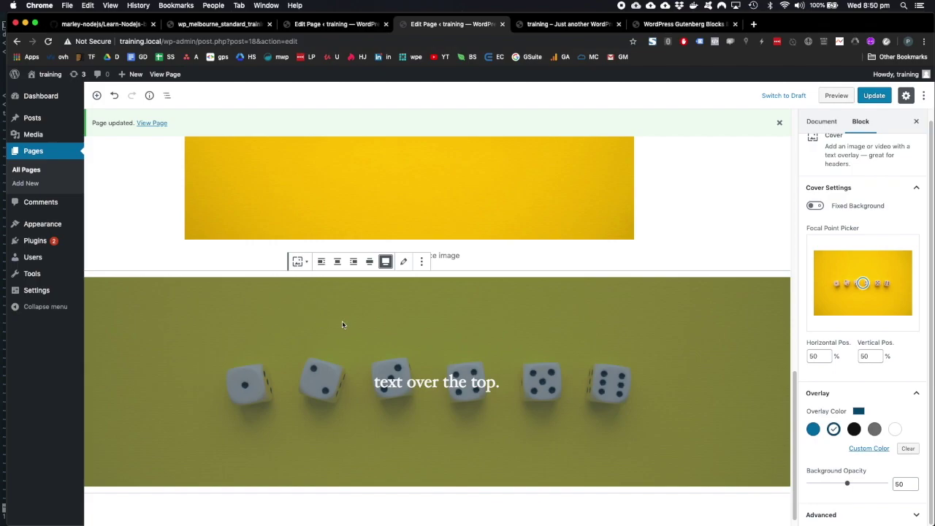
pyautogui.click(837, 95)
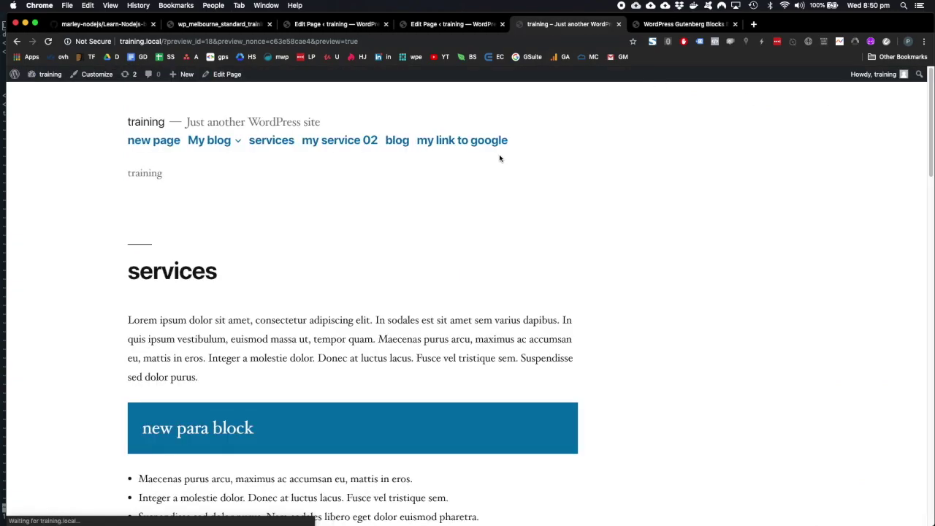
pyautogui.scroll(-3, 500, 160)
pyautogui.scroll(-15, 499, 160)
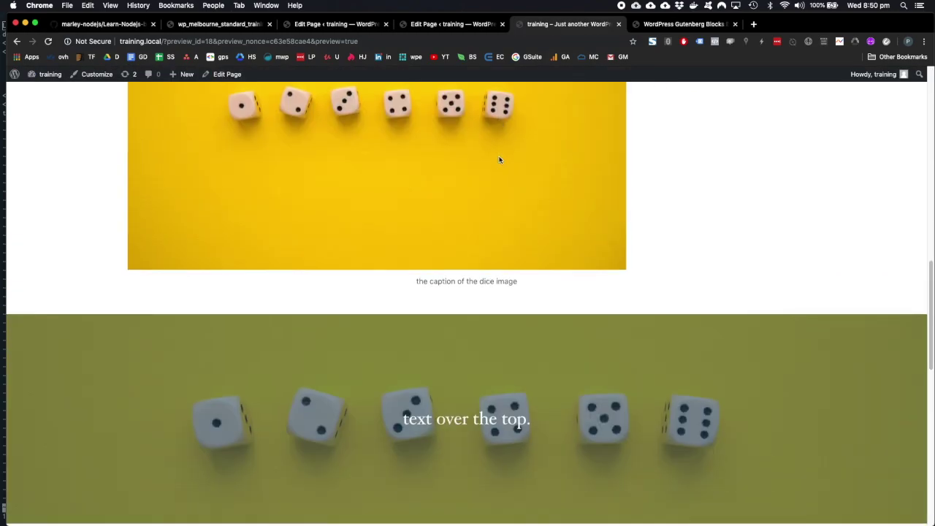
pyautogui.moveTo(529, 340); pyautogui.dragTo(387, 320)
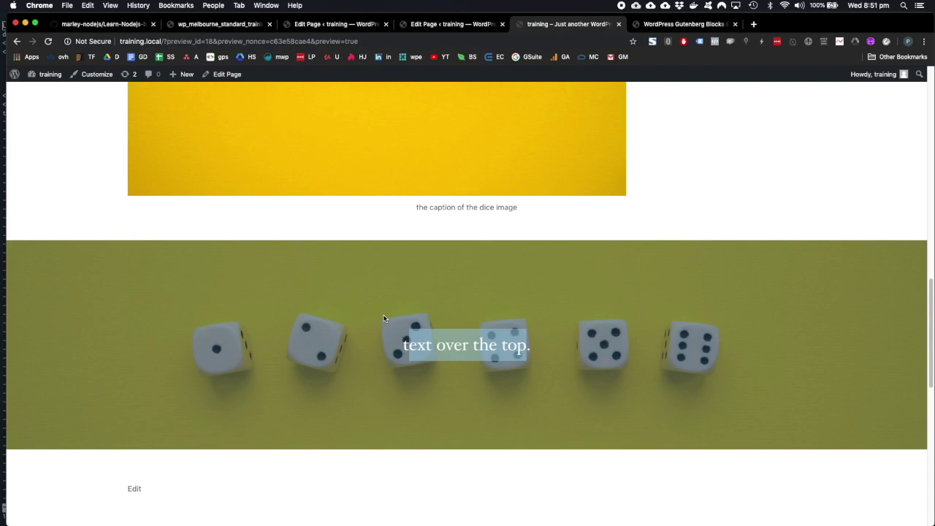
pyautogui.click(413, 326)
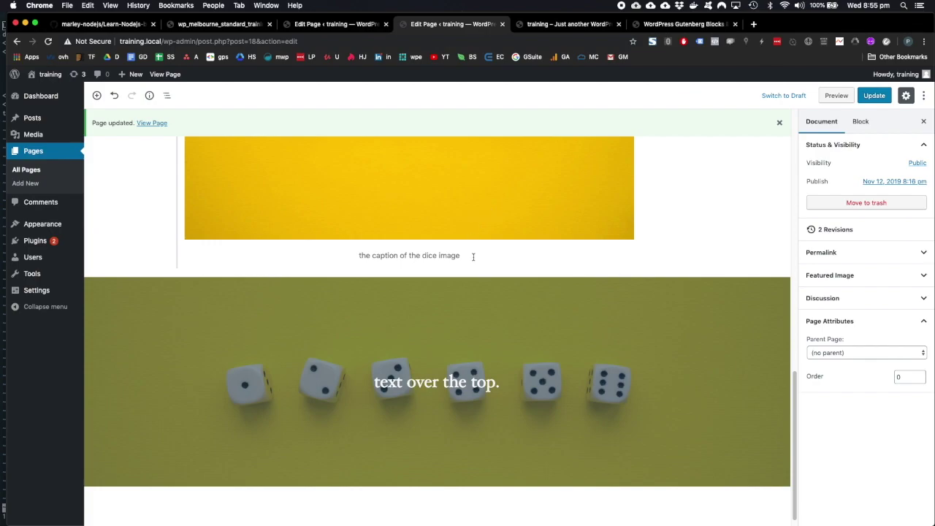
pyautogui.click(413, 300)
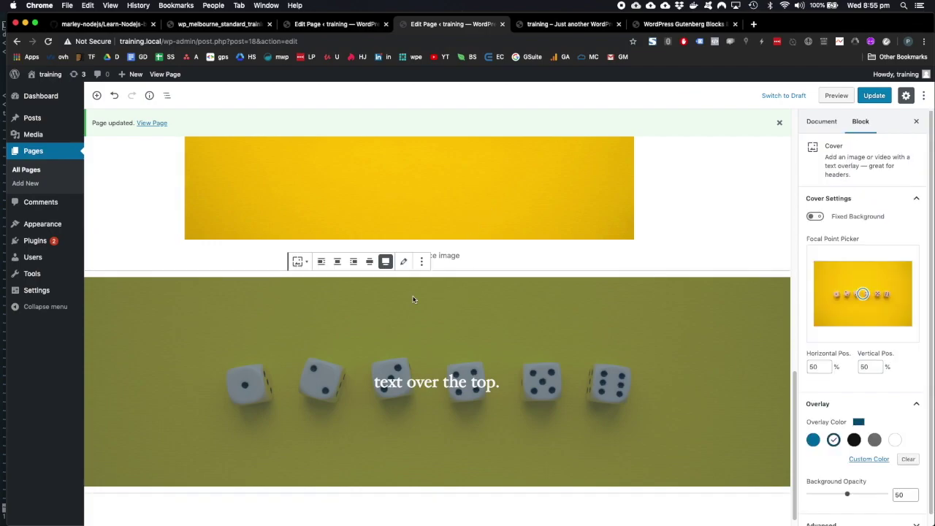
pyautogui.click(422, 261)
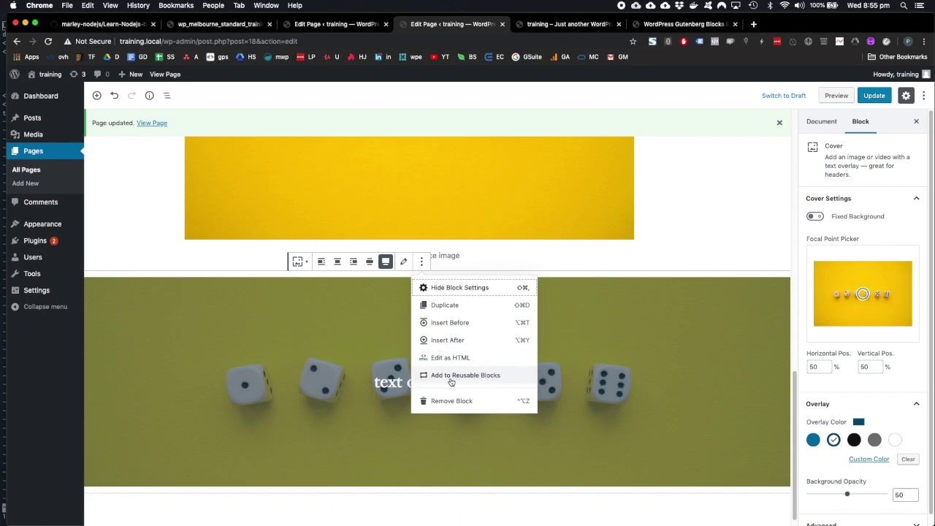
pyautogui.click(243, 258)
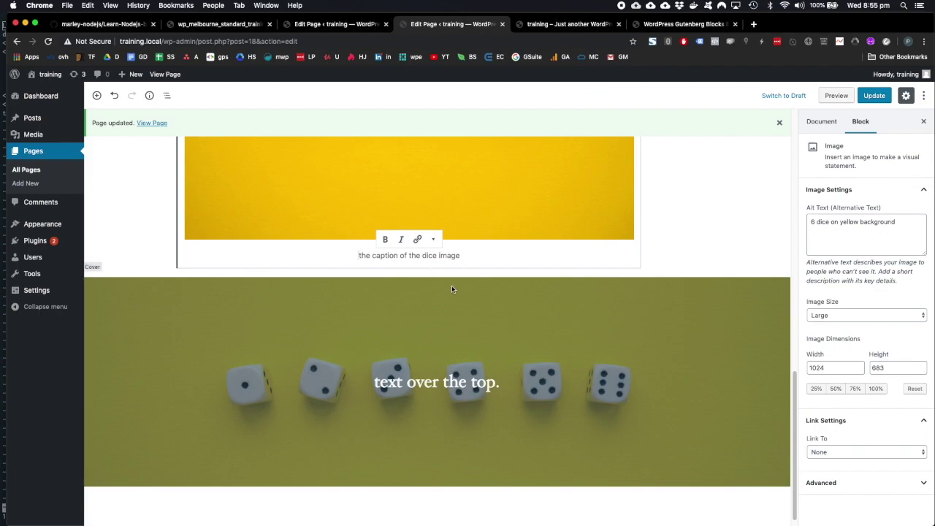
# - Add the full-width cover block to the reusable blocks, name it "the best block in the world" and save it
pyautogui.click(443, 310)
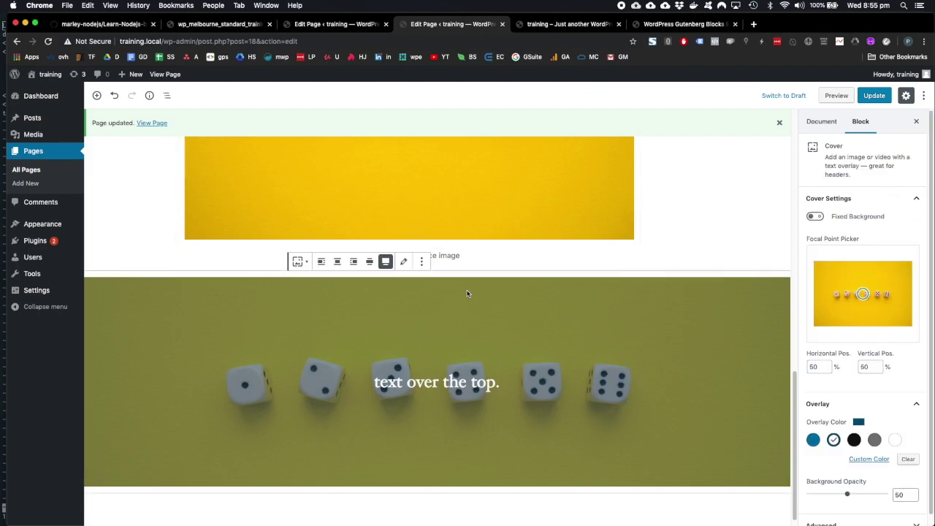
pyautogui.click(421, 261)
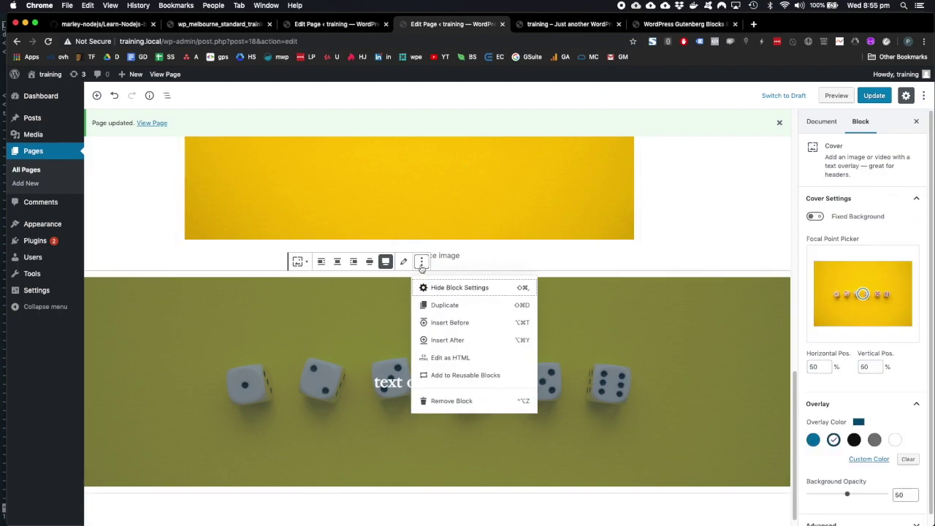
pyautogui.click(458, 379)
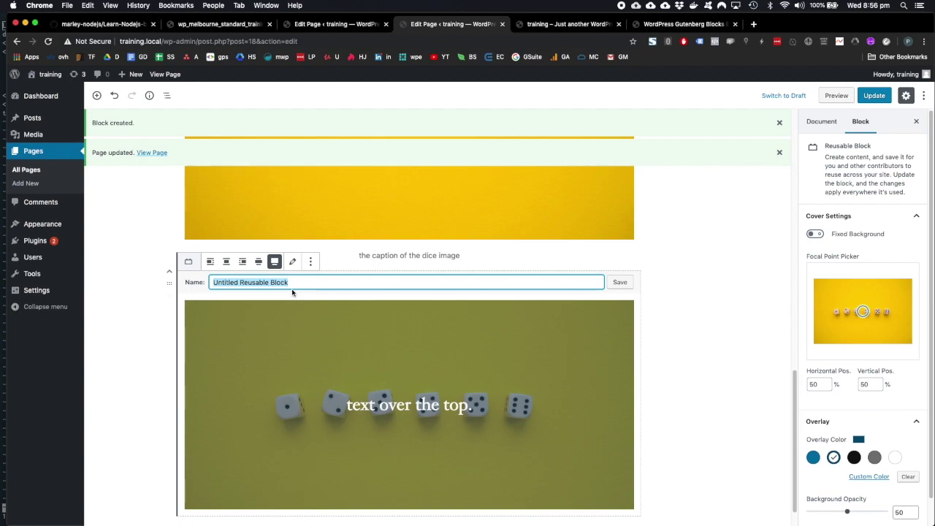
pyautogui.write('the best block in the world')
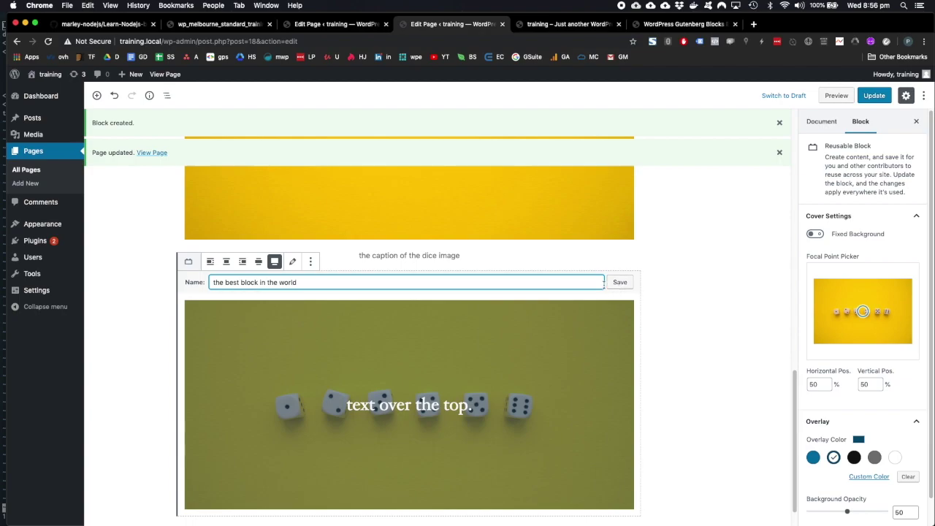
pyautogui.click(617, 283)
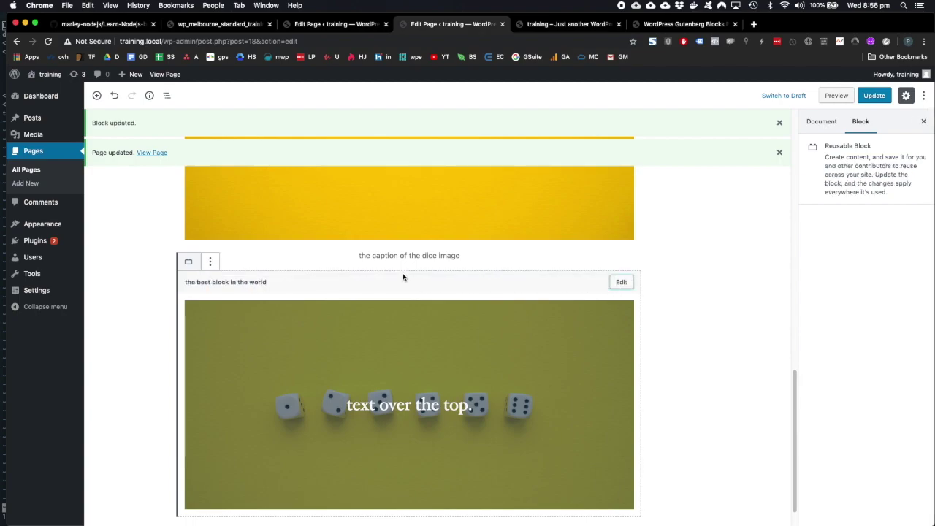
# - Update the services page, then open the page titled "new page" for editing
pyautogui.click(53, 174)
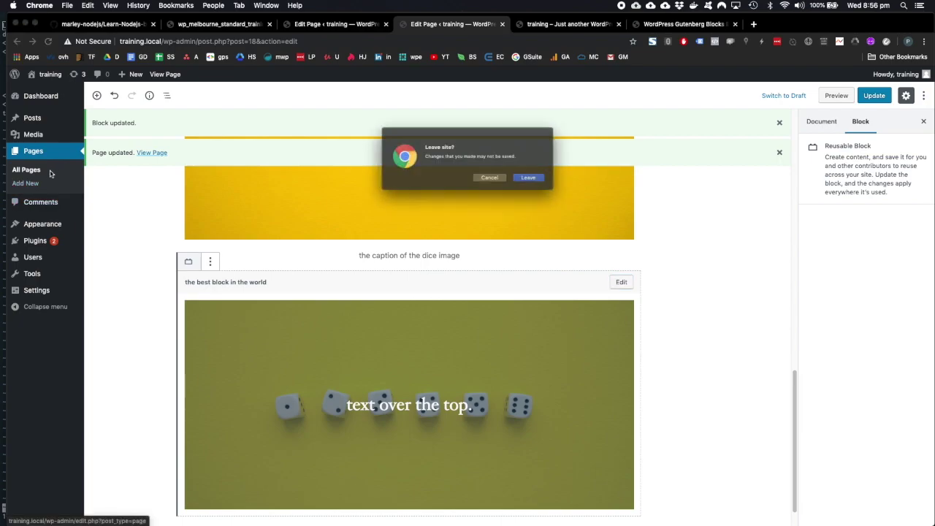
pyautogui.click(494, 181)
pyautogui.click(875, 94)
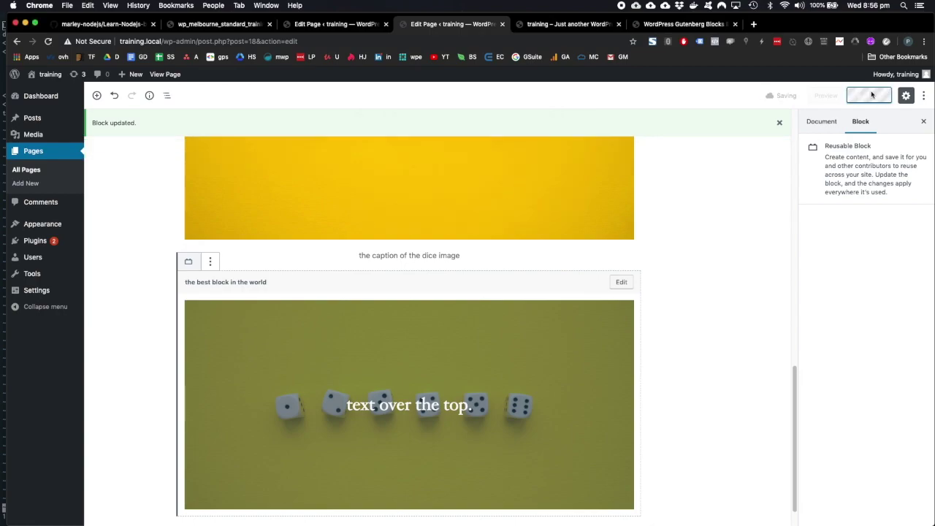
pyautogui.click(46, 176)
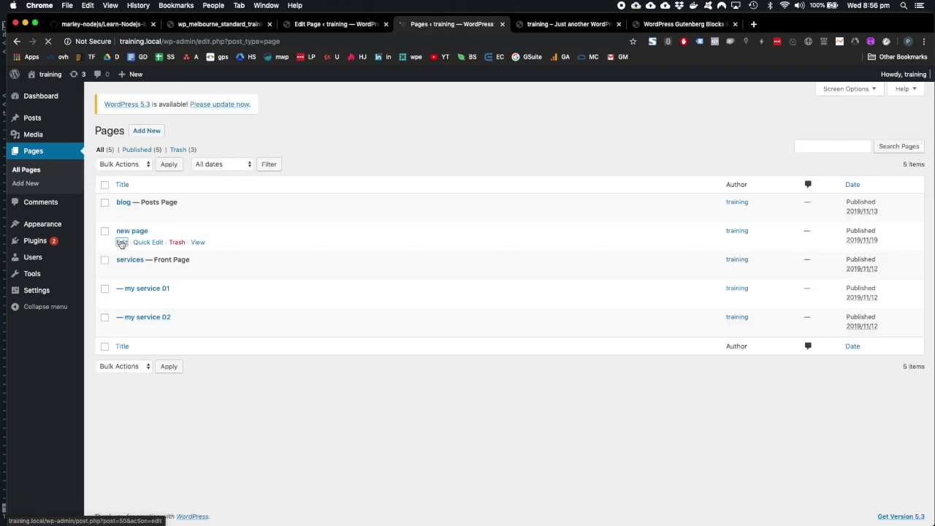
pyautogui.click(121, 244)
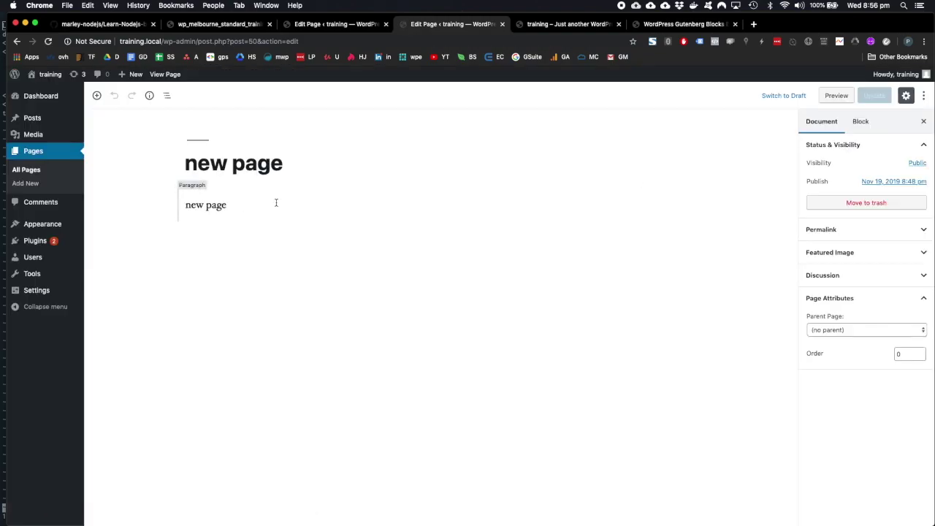
# - Insert the reusable block "the best block in the world" below the new page's paragraph and update the page
pyautogui.click(320, 209)
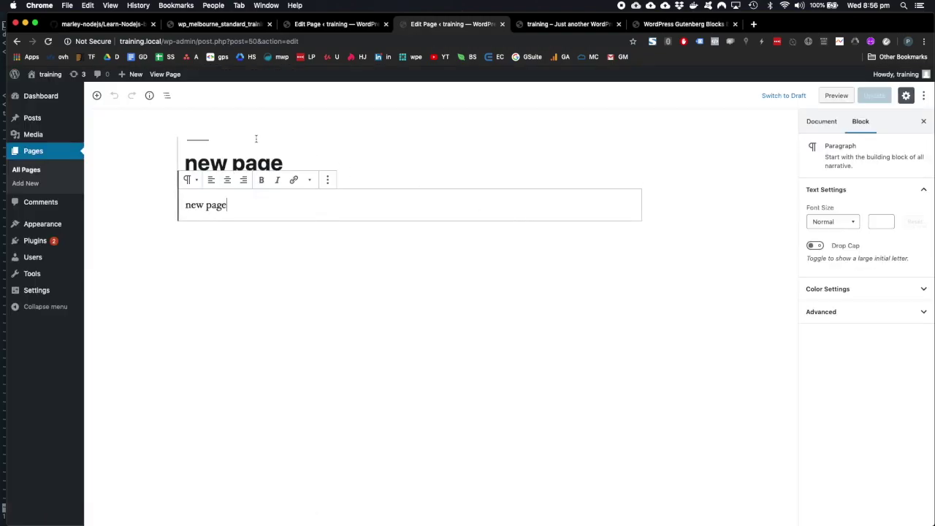
pyautogui.click(98, 96)
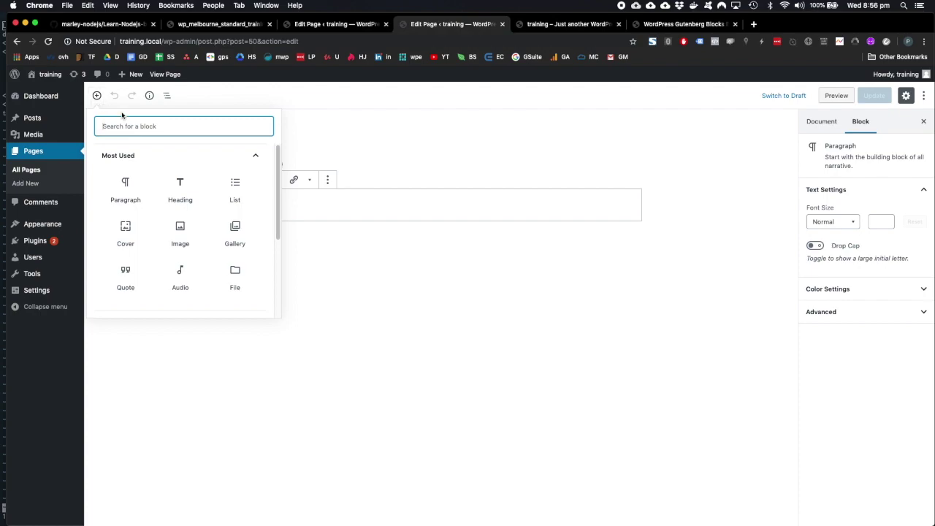
pyautogui.write('best')
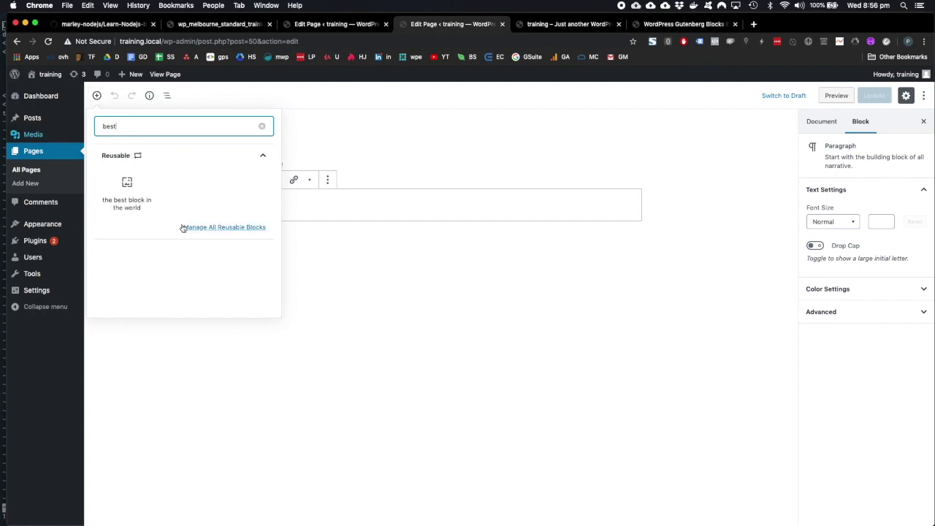
pyautogui.click(127, 197)
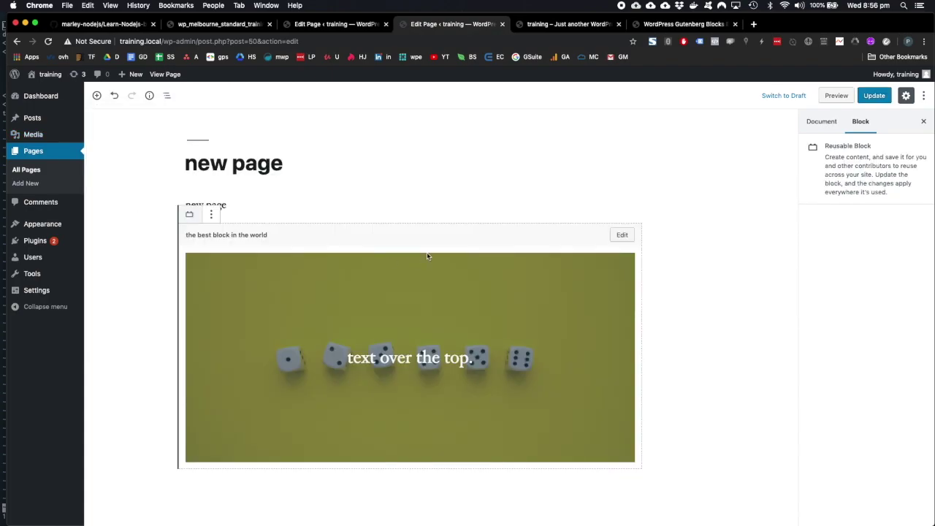
pyautogui.click(871, 98)
# - View the new page on the site, examine how the reusable cover block is rendered, and return to the page editor
pyautogui.click(169, 74)
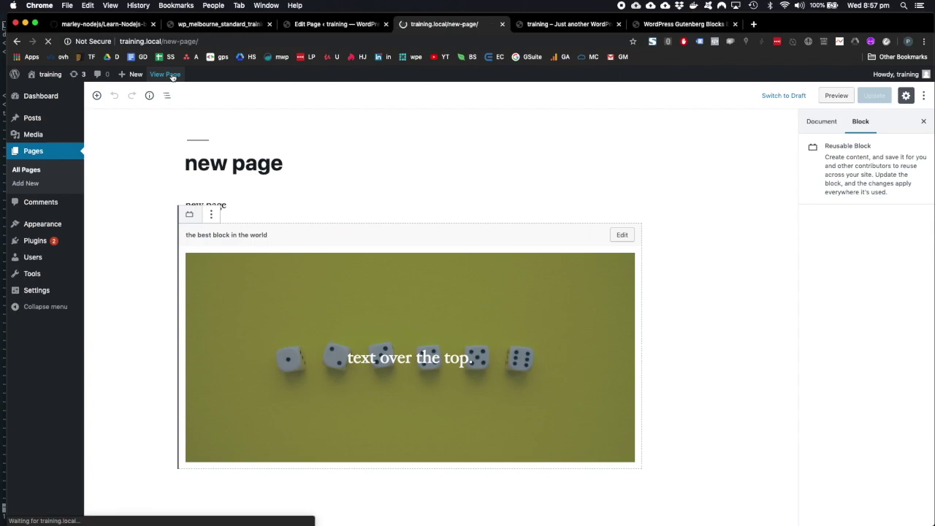
pyautogui.scroll(-5, 482, 234)
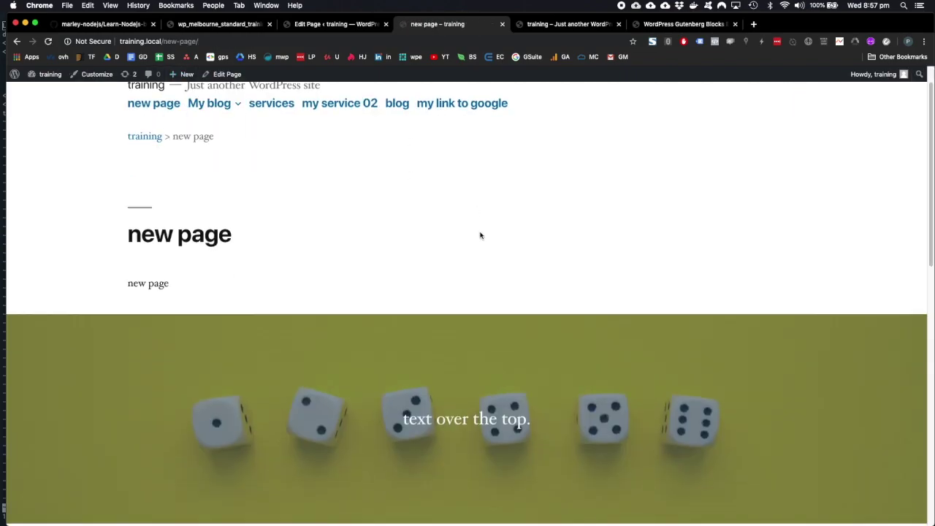
pyautogui.scroll(3, 482, 331)
pyautogui.moveTo(528, 387); pyautogui.dragTo(398, 383)
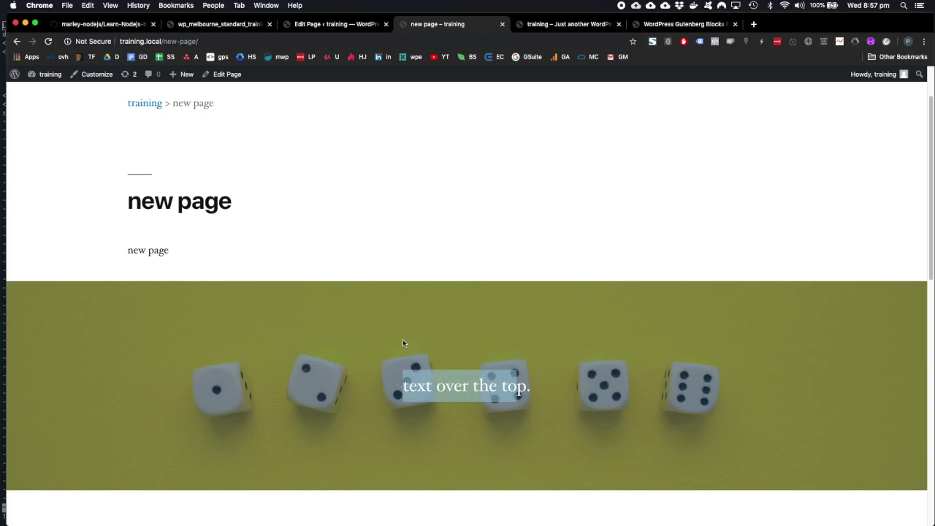
pyautogui.click(217, 76)
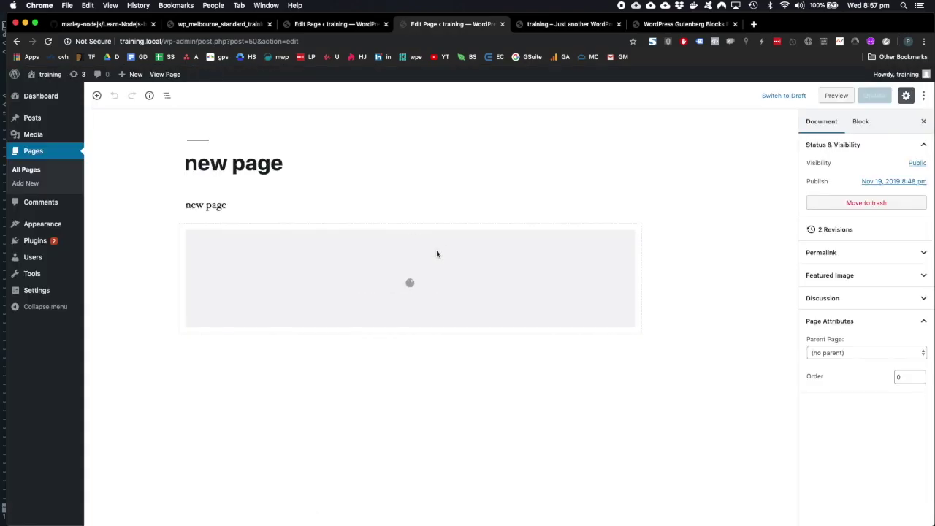
# - Examine the block options offered for the reusable block on the new page
pyautogui.click(448, 279)
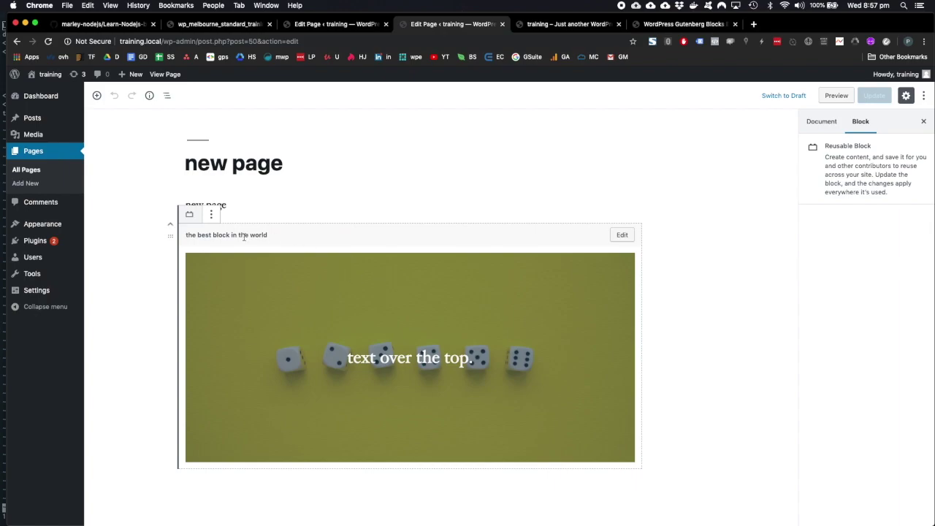
pyautogui.click(211, 215)
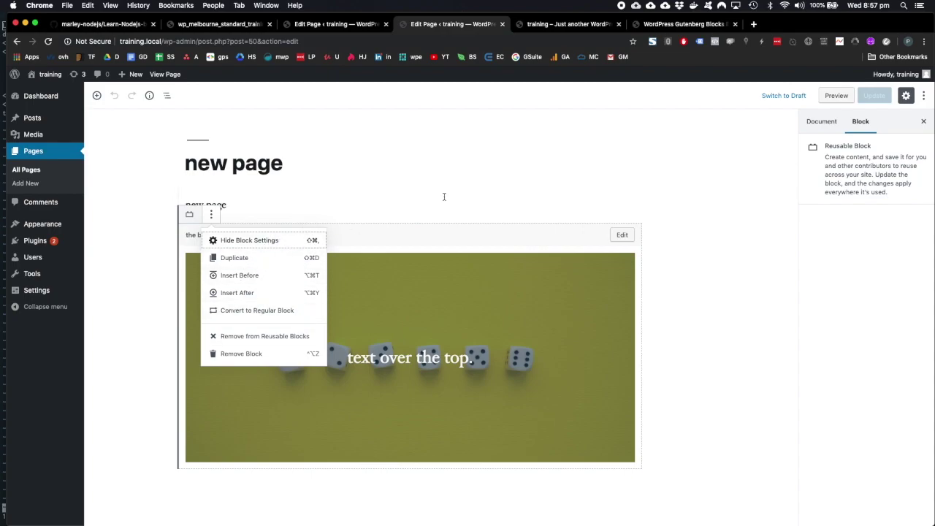
pyautogui.click(521, 242)
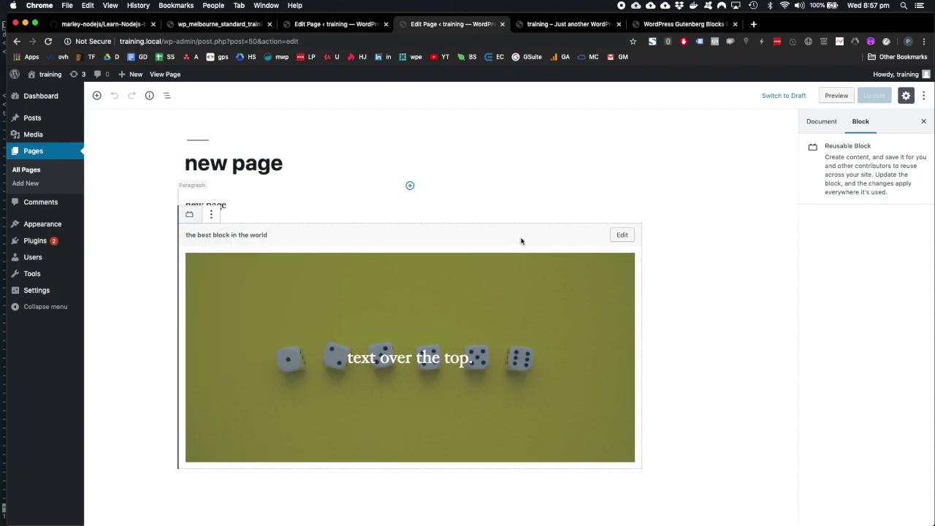
# - Turn off full width for the reusable cover block, save the block and update the new page
pyautogui.click(622, 236)
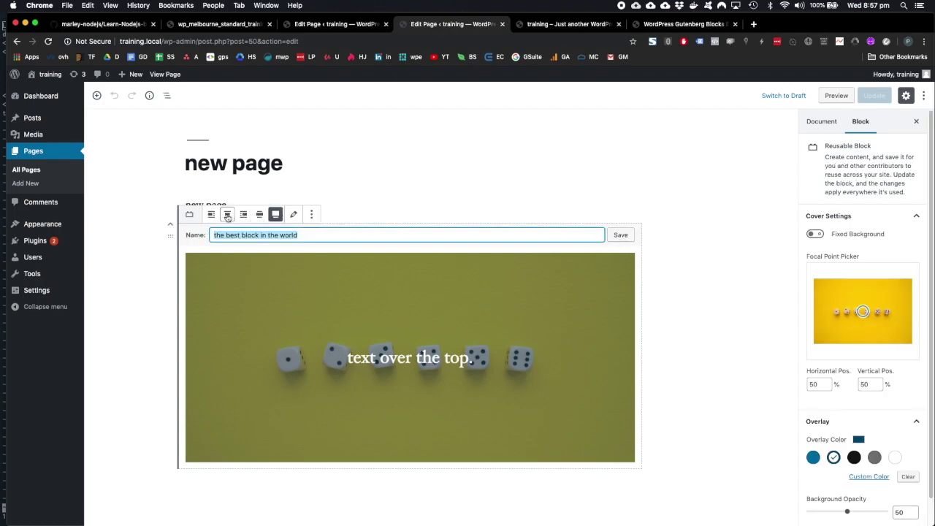
pyautogui.click(275, 216)
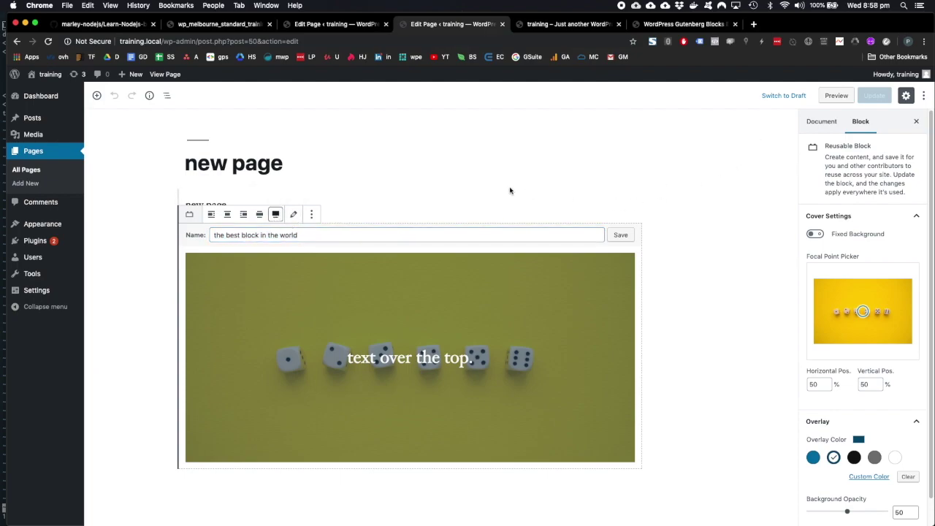
pyautogui.click(621, 236)
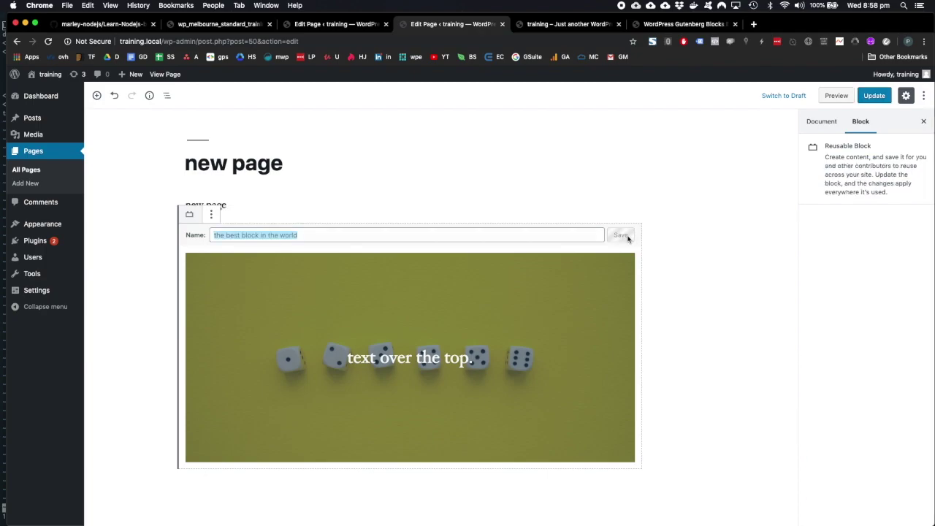
pyautogui.click(165, 74)
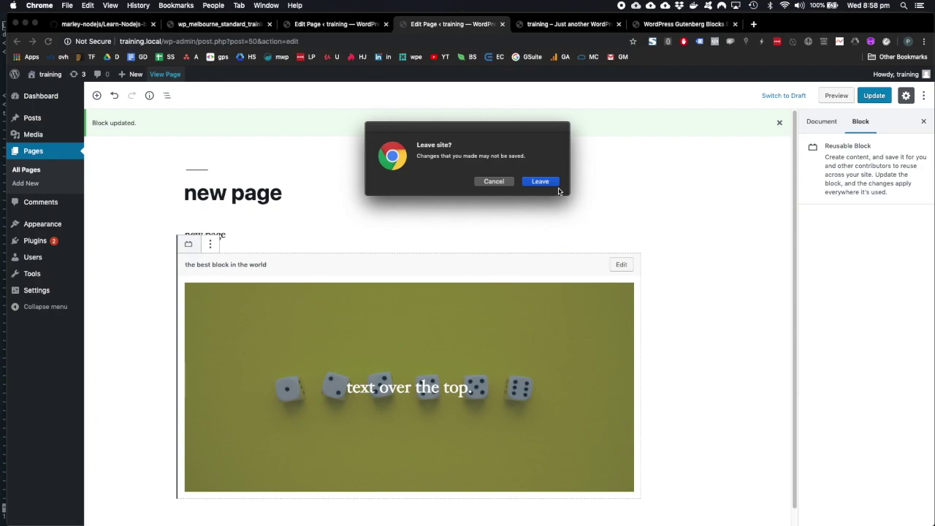
pyautogui.click(495, 182)
pyautogui.click(873, 103)
# - View the new page and the services page on the site and examine how the edited reusable cover is rendered on both
pyautogui.click(162, 122)
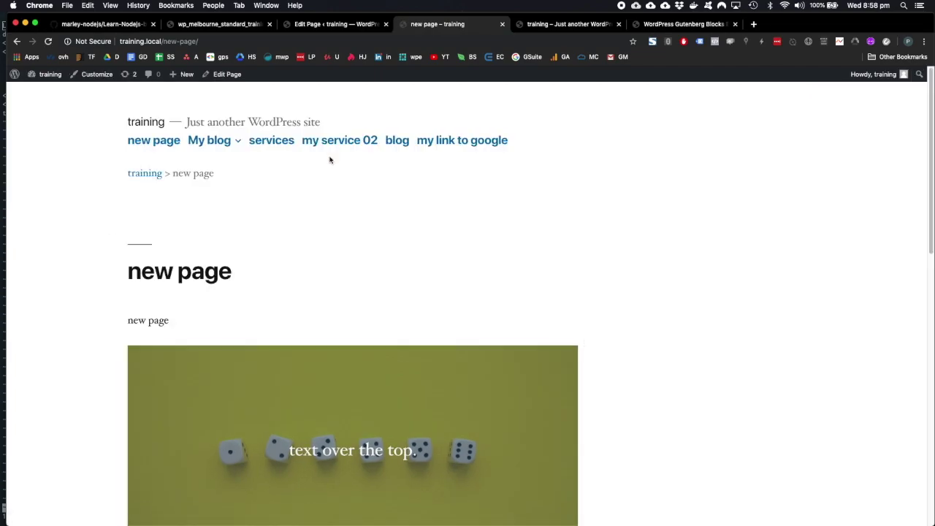
pyautogui.scroll(-4, 329, 160)
pyautogui.scroll(4, 329, 159)
pyautogui.click(285, 144)
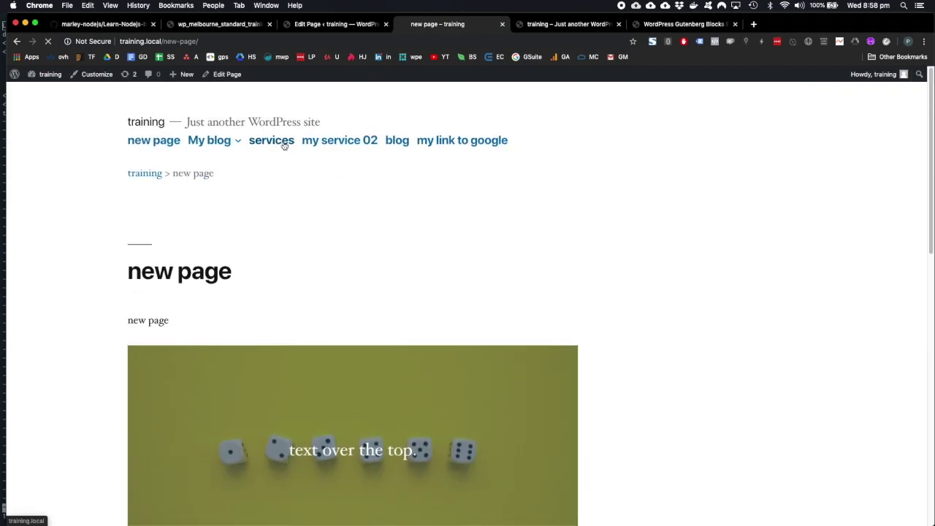
pyautogui.scroll(-10, 349, 205)
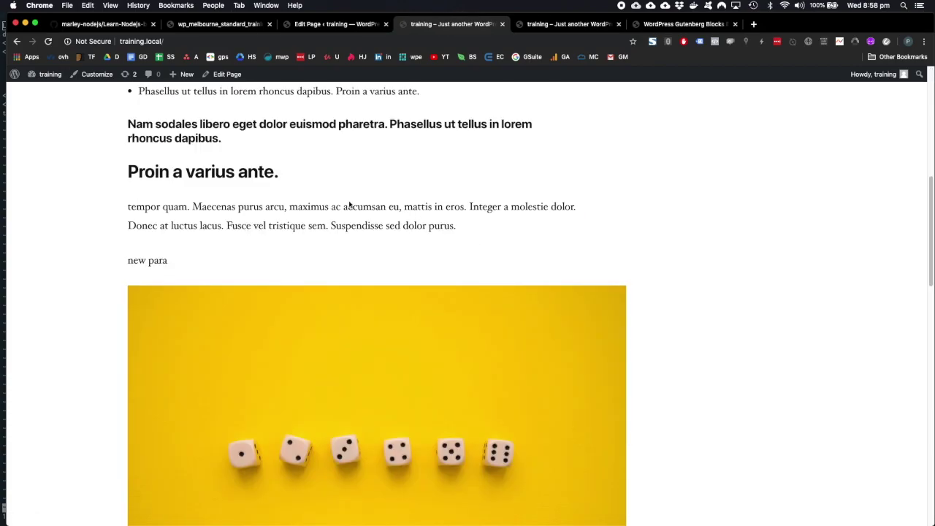
pyautogui.scroll(-5, 349, 202)
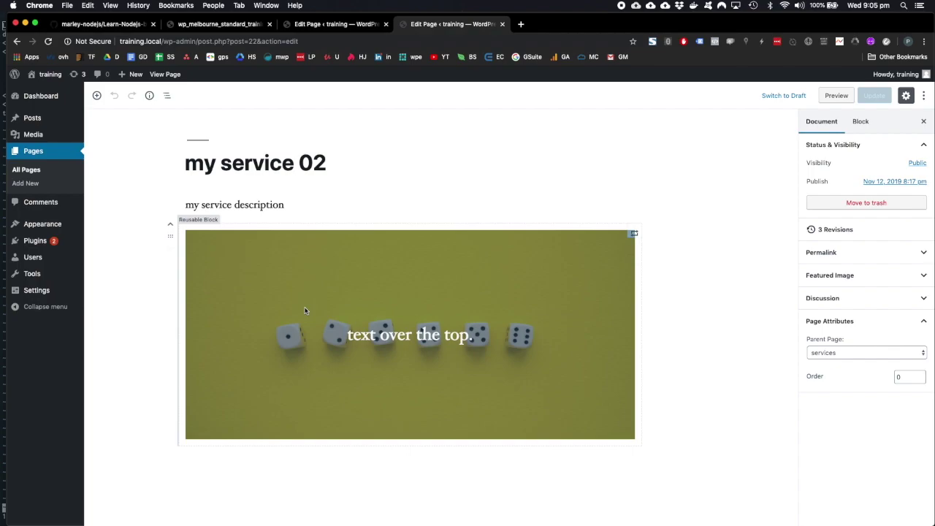
# - Add a Columns block below the cover on the my service 02 page and enter "first column" in its first column
pyautogui.click(96, 95)
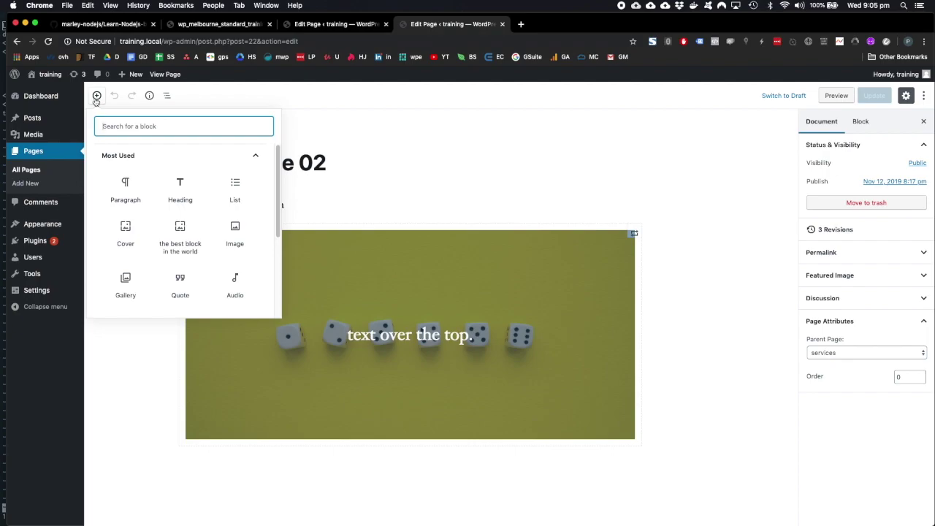
pyautogui.write('col')
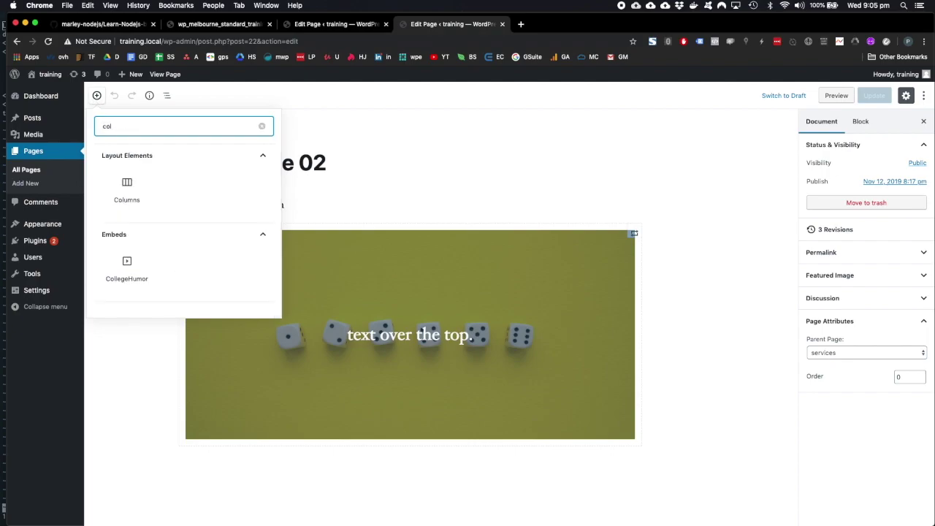
pyautogui.click(127, 187)
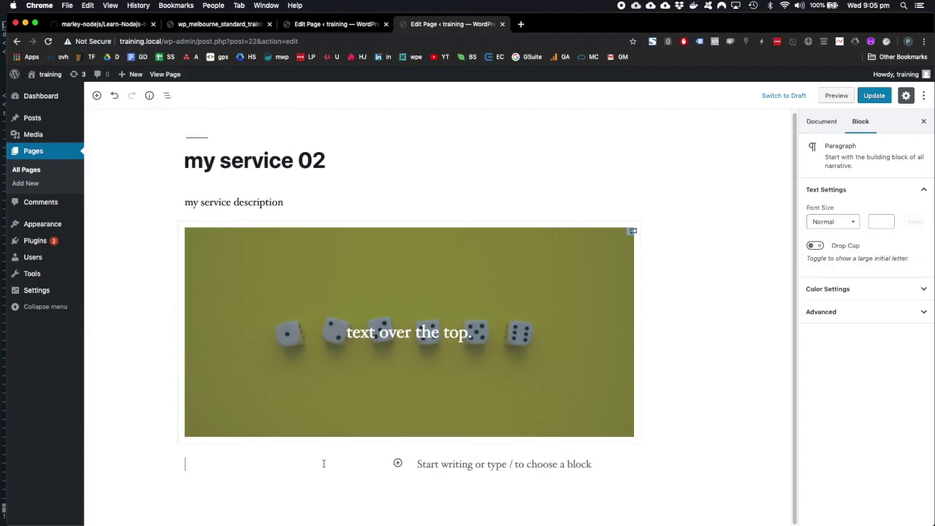
pyautogui.write('first column')
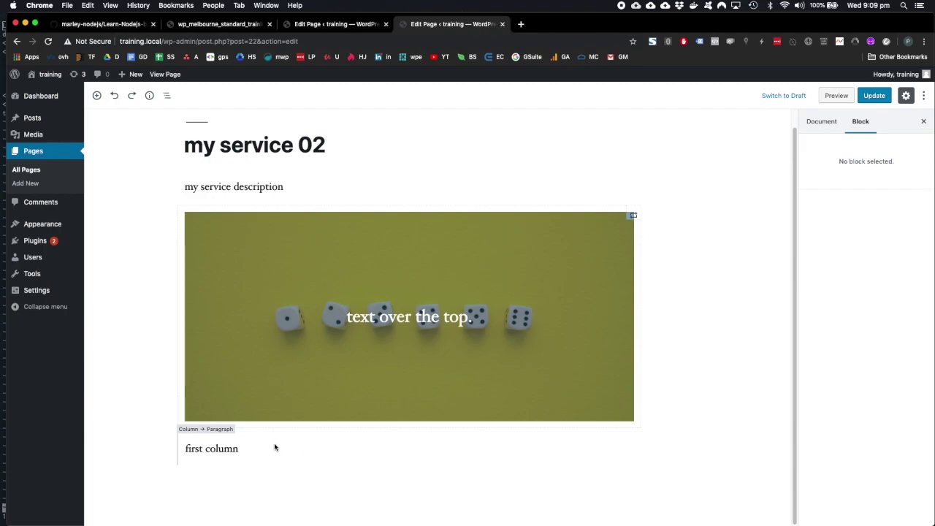
# - Select the whole Columns block below the cover and set its number of columns to 4
pyautogui.click(271, 455)
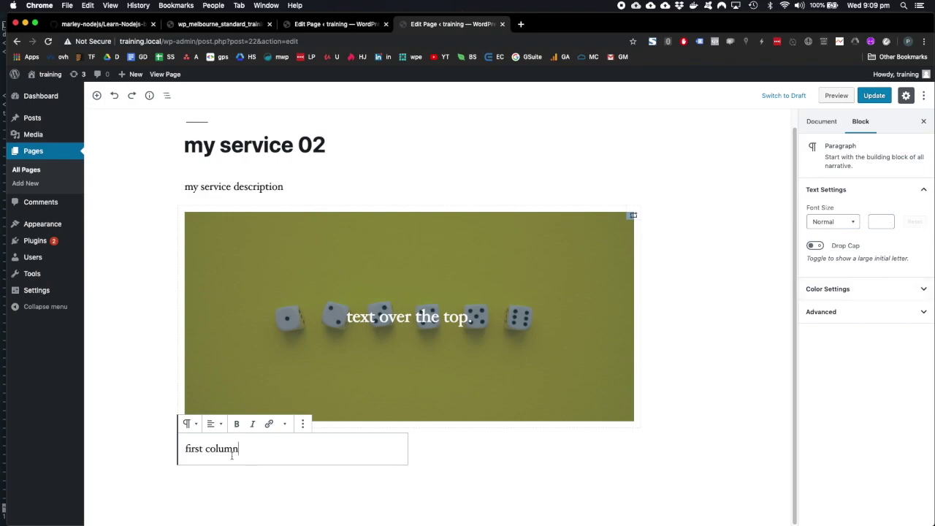
pyautogui.click(170, 445)
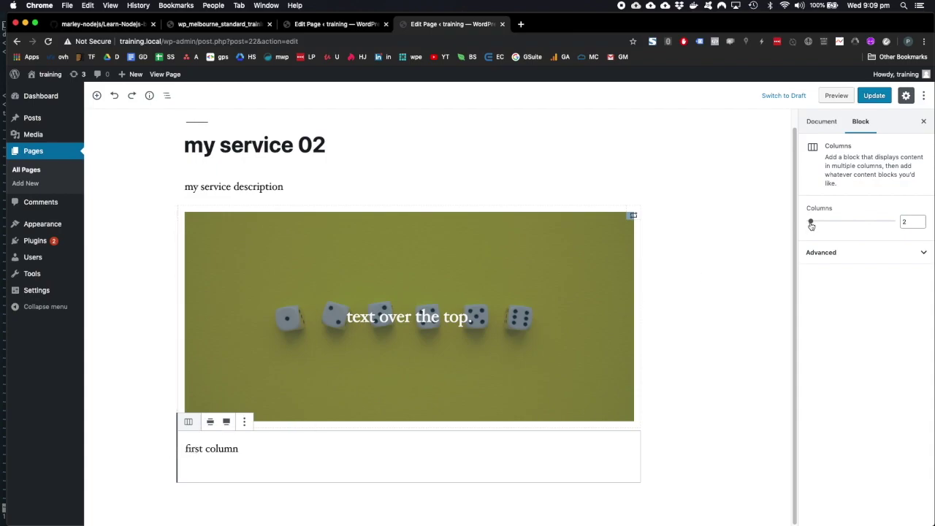
pyautogui.click(908, 221)
pyautogui.press('Up')
pyautogui.press('Up')
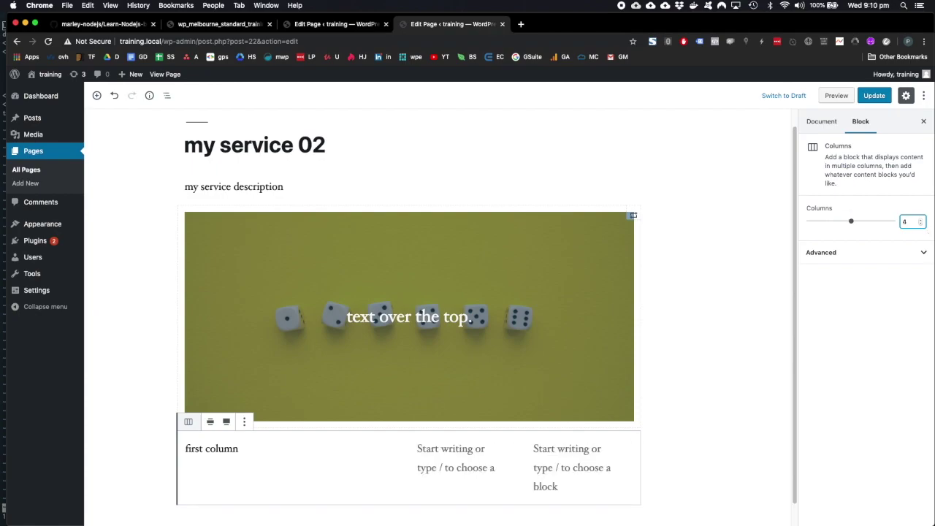
# - Fill the remaining three columns with the texts "second", "third" and "fourth"
pyautogui.click(381, 455)
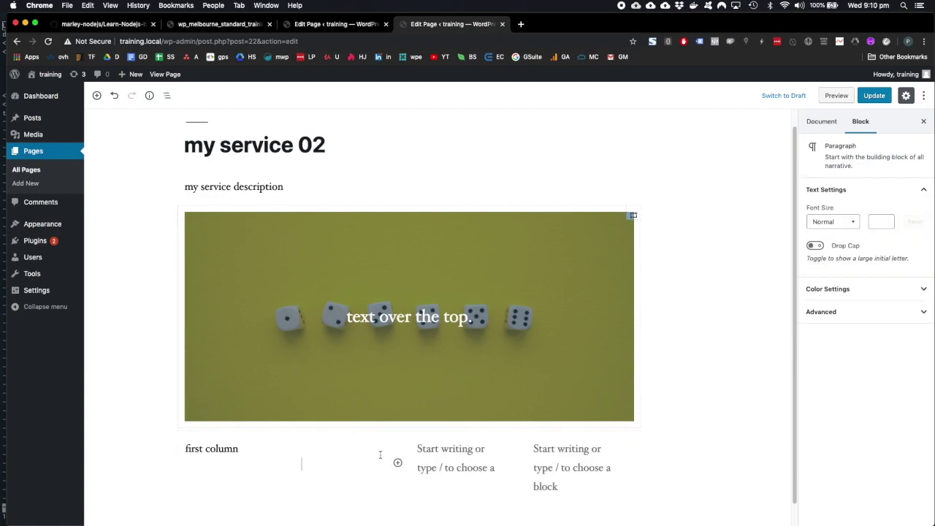
pyautogui.click(347, 462)
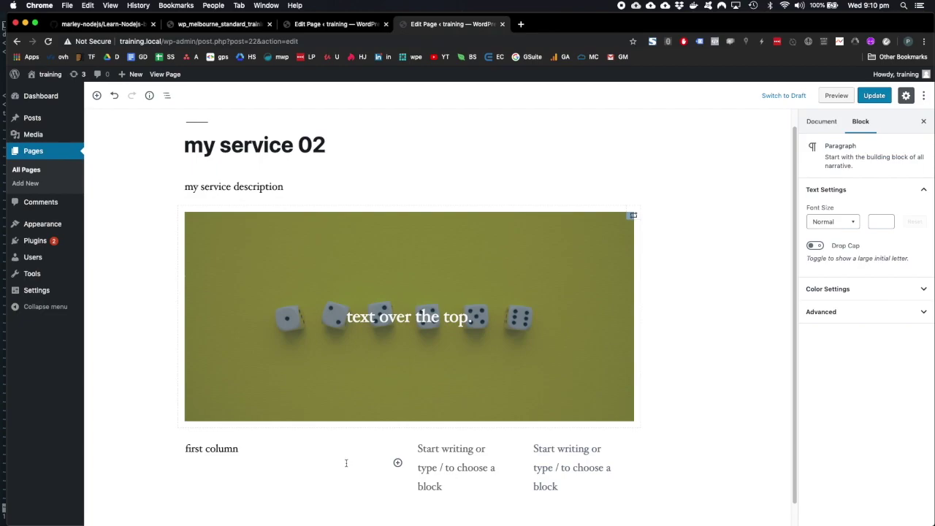
pyautogui.write('second')
pyautogui.press('Tab')
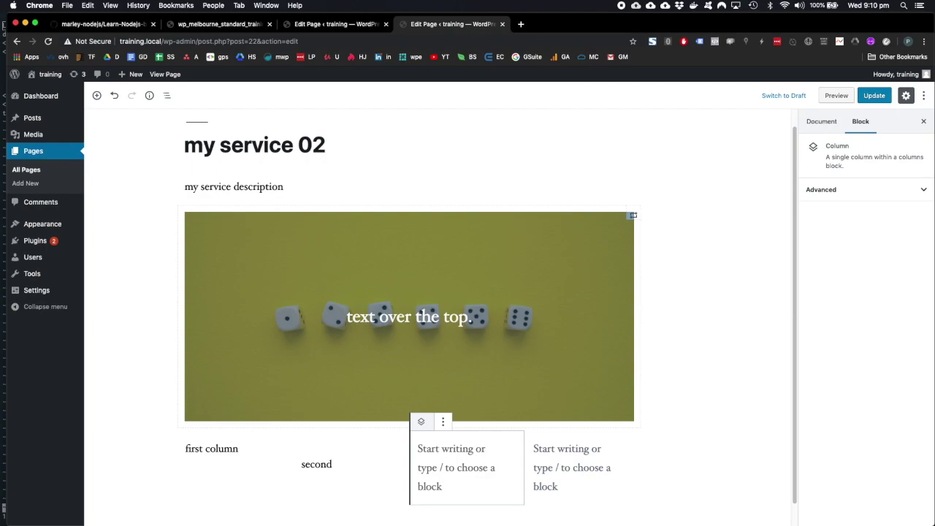
pyautogui.click(422, 488)
pyautogui.click(439, 477)
pyautogui.write('third')
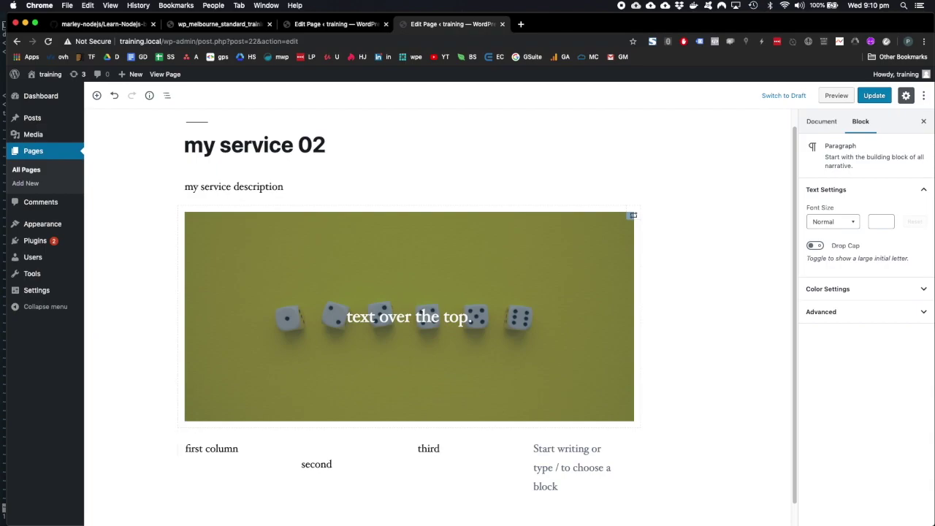
pyautogui.click(557, 466)
pyautogui.write('fourth')
# - Give the "third" paragraph a dark blue background color
pyautogui.click(445, 463)
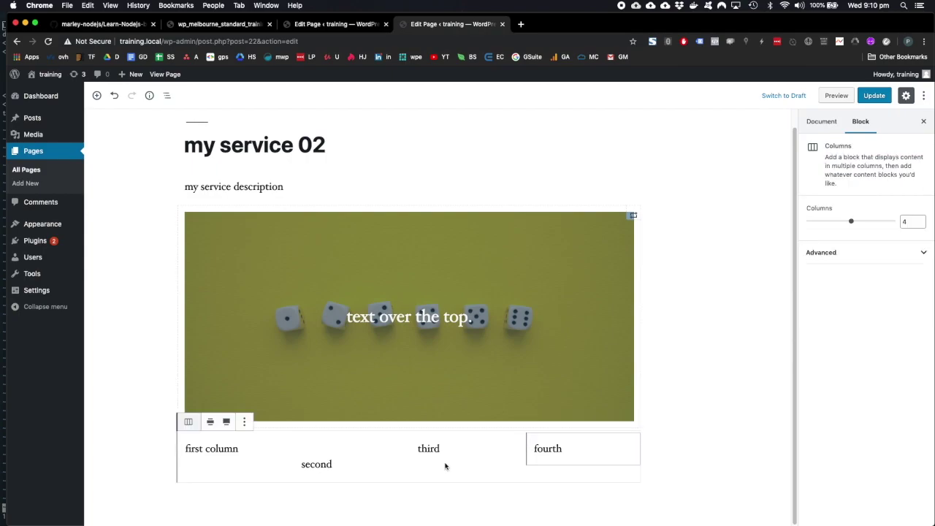
pyautogui.click(444, 452)
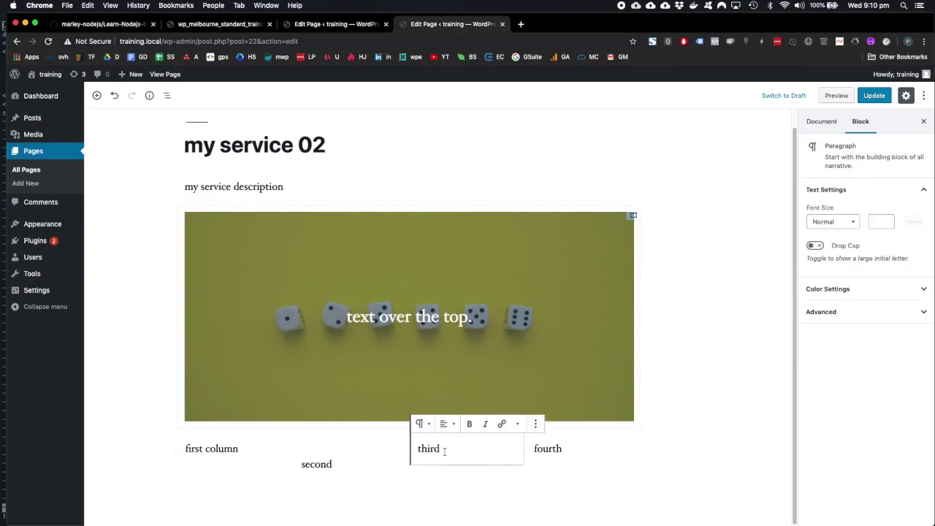
pyautogui.click(851, 293)
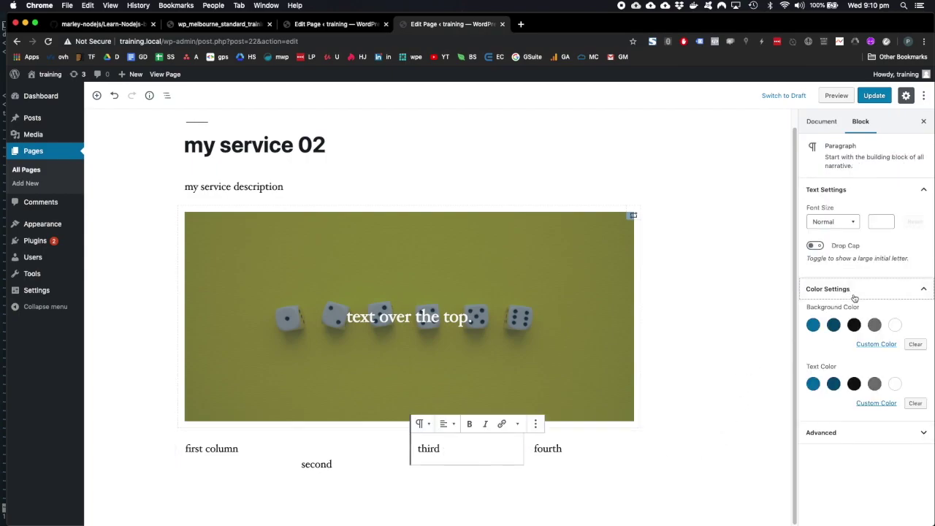
pyautogui.click(834, 327)
# - Try black text on the "fourth" paragraph, remove that text color again and give the paragraph a gray background
pyautogui.click(596, 458)
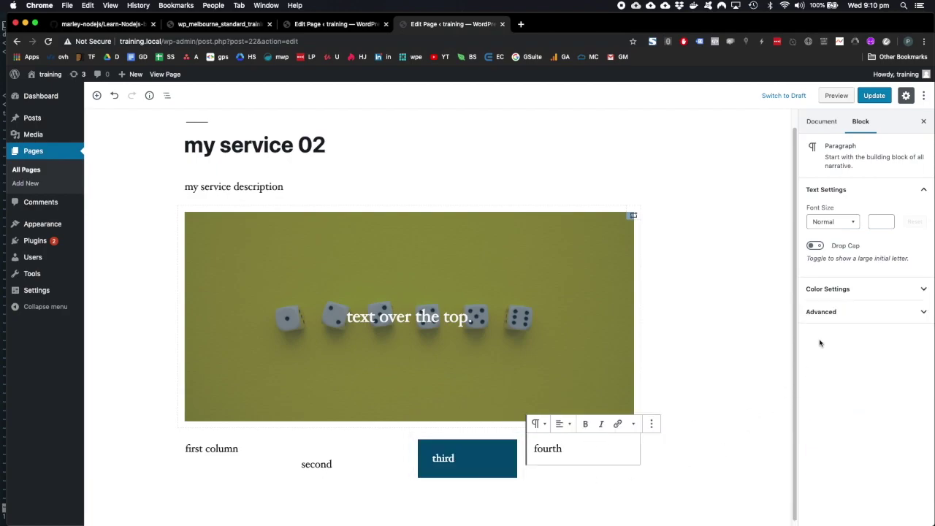
pyautogui.click(913, 289)
pyautogui.click(854, 383)
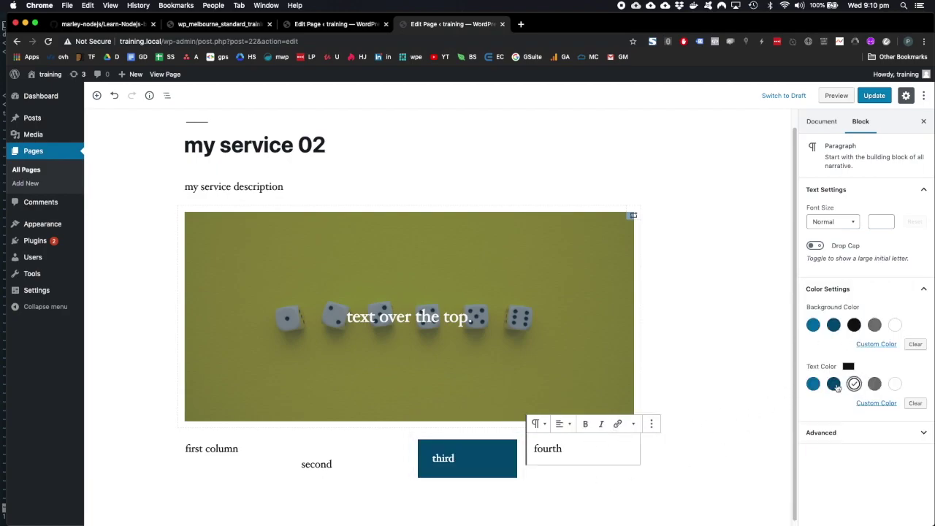
pyautogui.click(854, 384)
pyautogui.click(875, 324)
pyautogui.click(364, 459)
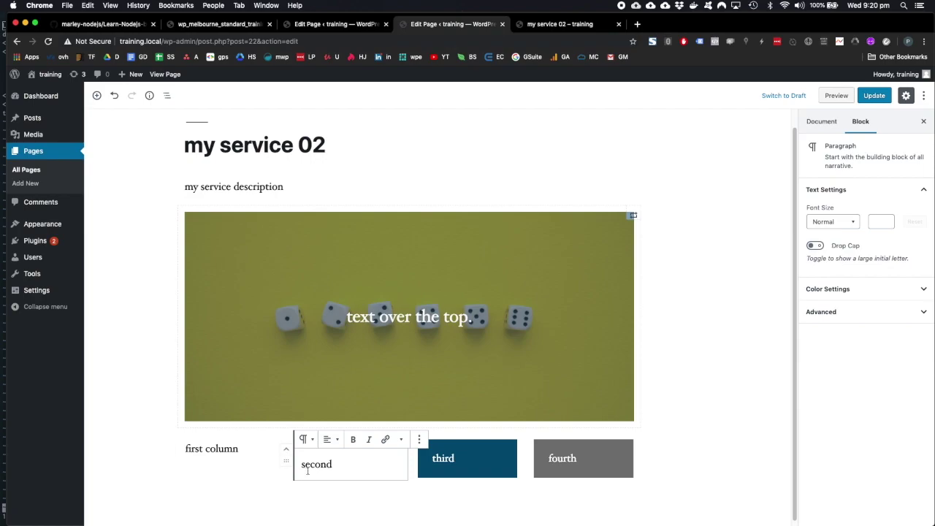
pyautogui.click(456, 471)
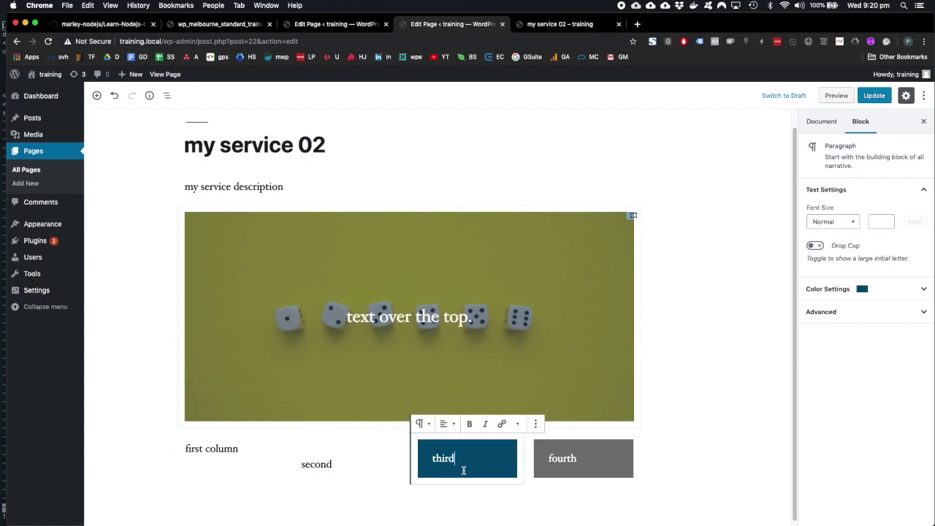